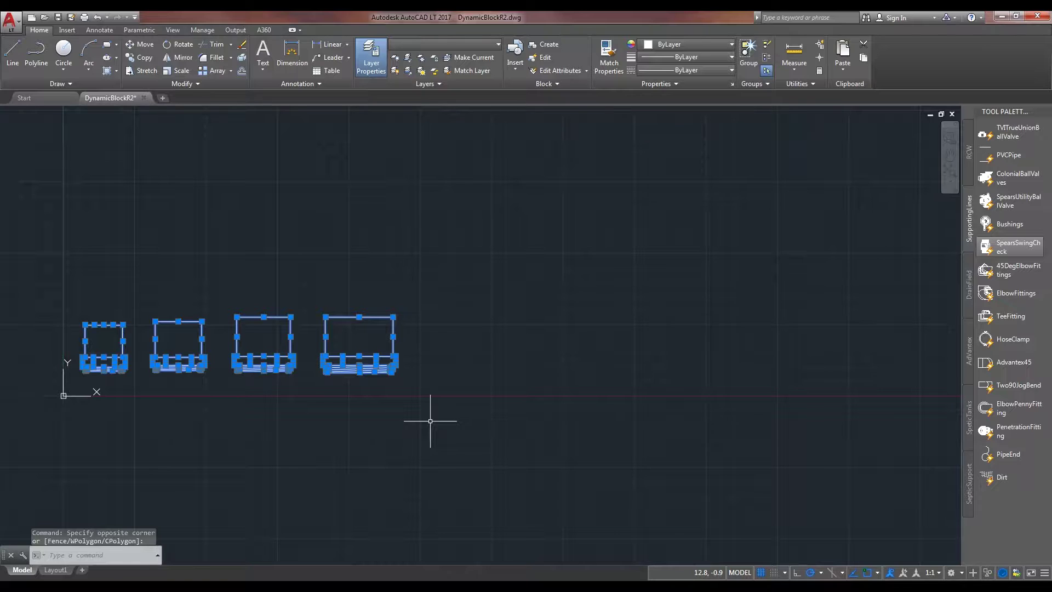
# Step: Define the four selected fittings as a block named PVC_MA with uniform scaling and exploding allowed, opening it in the block editor
pyautogui.write('B')
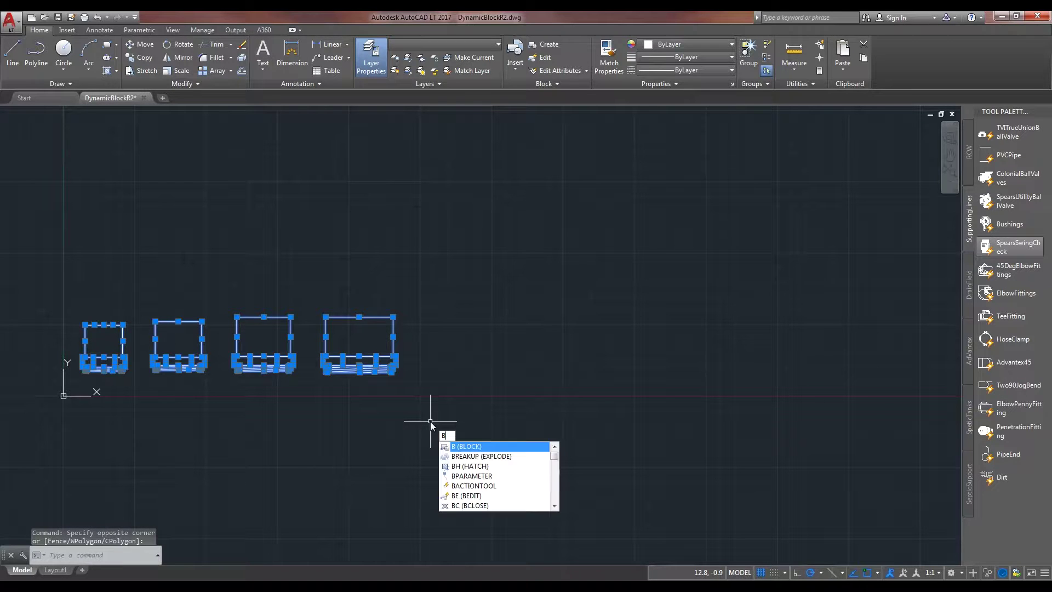
pyautogui.press('Return')
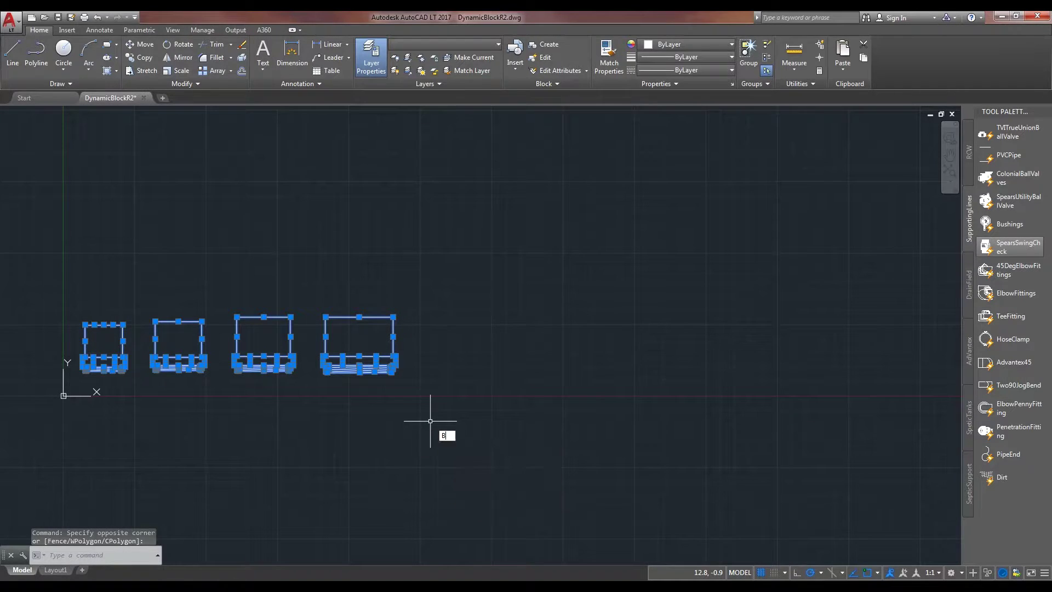
pyautogui.write('PVC_MA')
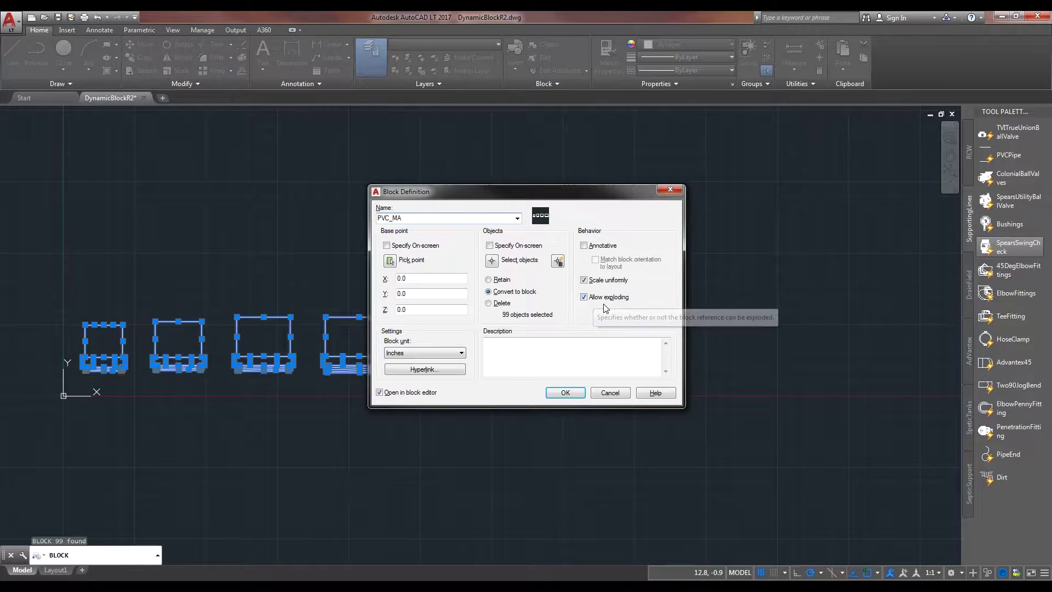
pyautogui.click(565, 393)
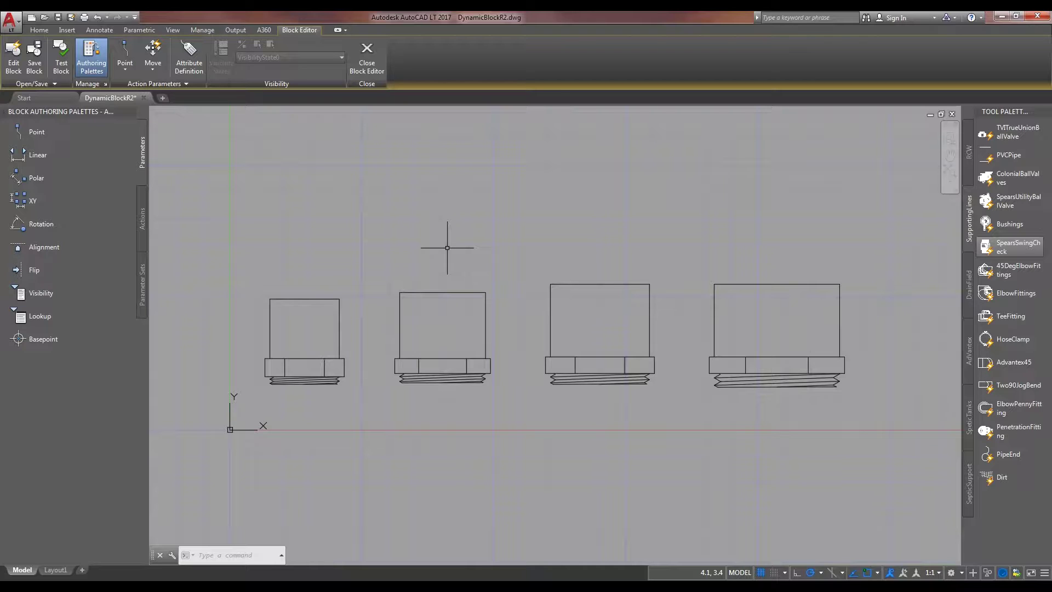
pyautogui.click(138, 285)
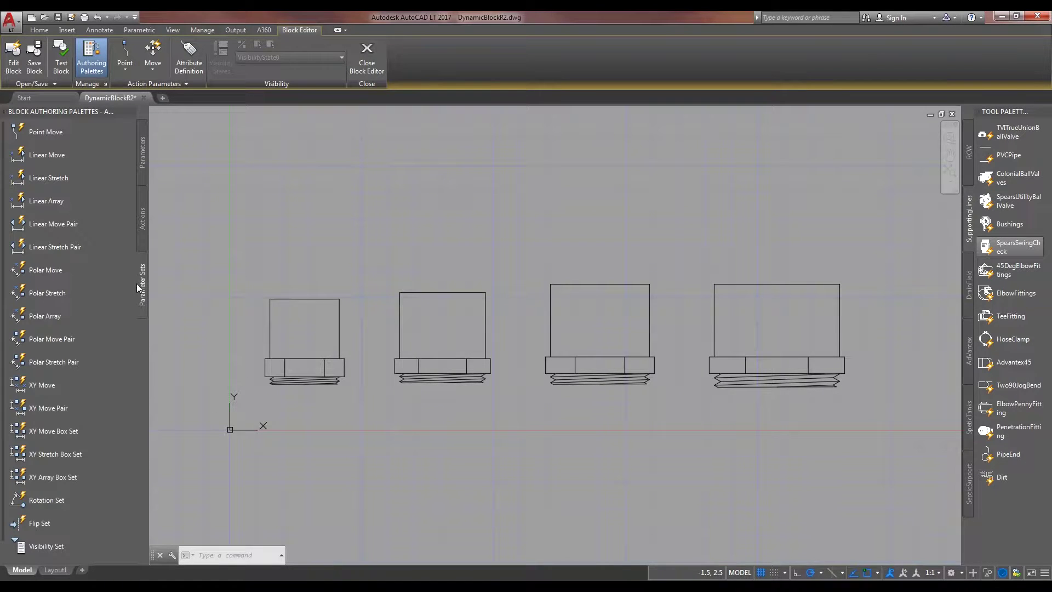
pyautogui.scroll(-1, 71, 338)
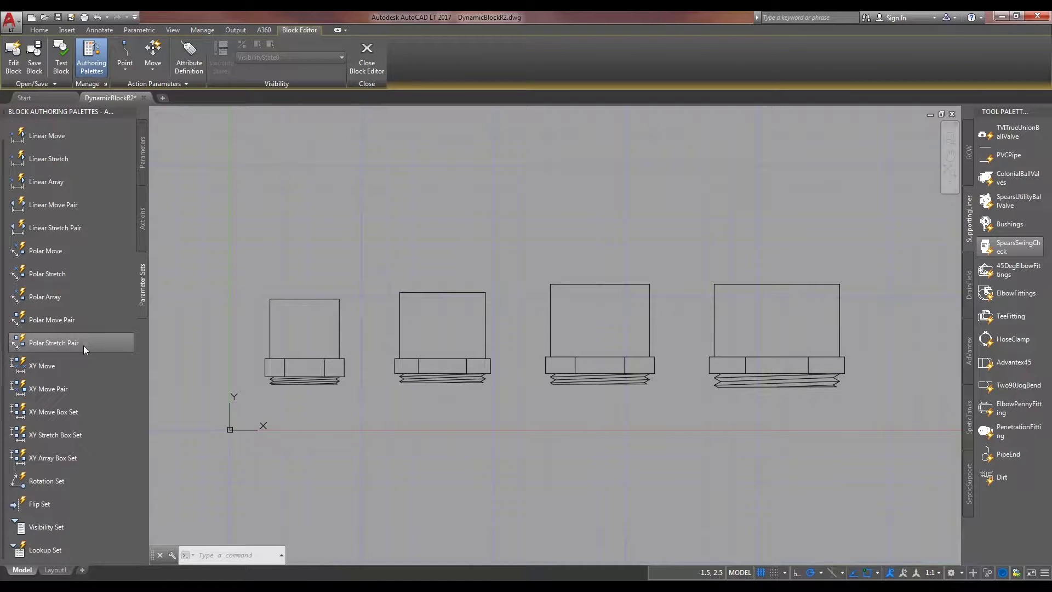
pyautogui.scroll(1, 81, 344)
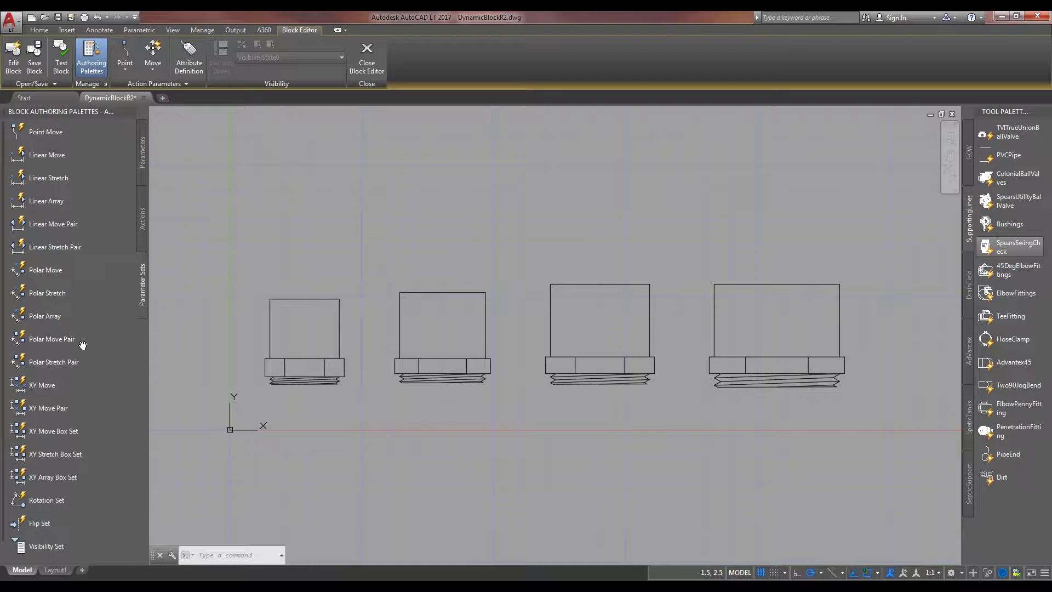
pyautogui.click(140, 206)
pyautogui.click(141, 159)
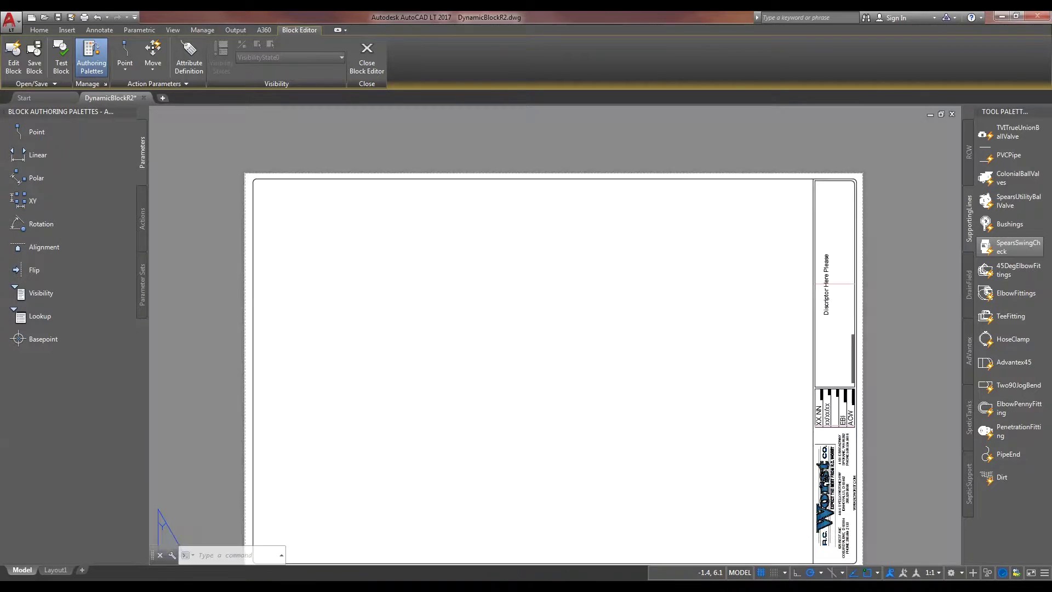
# Step: Start a new drawing and switch it from the layout to model space
pyautogui.click(162, 97)
pyautogui.moveTo(317, 272); pyautogui.dragTo(333, 200, button='middle')
pyautogui.press('Escape')
pyautogui.click(22, 569)
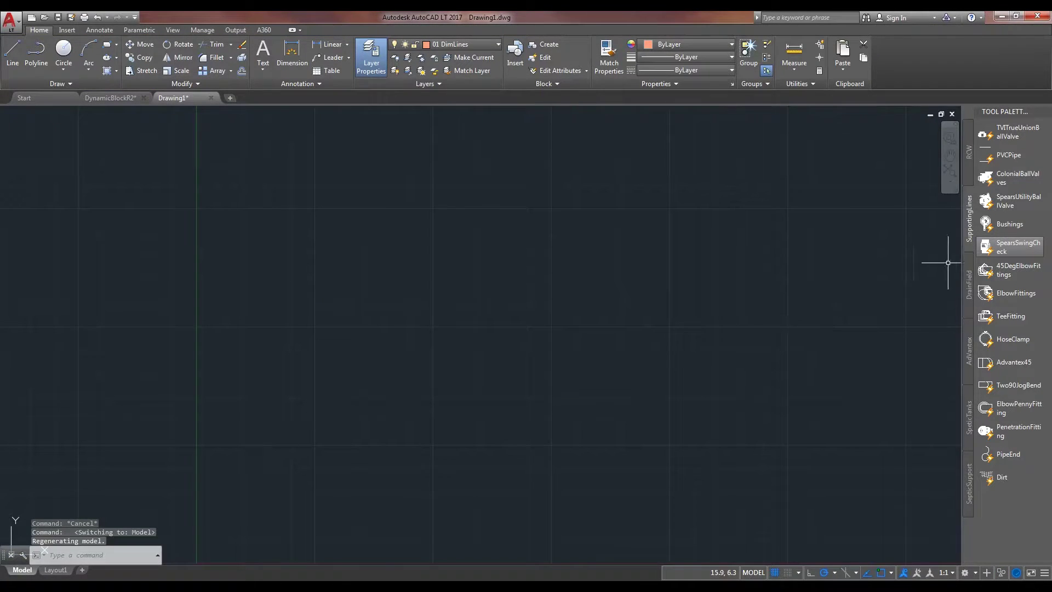
# Step: Insert the 45DegElbowFittings block and set its visibility state to a single side-view elbow
pyautogui.click(1010, 270)
pyautogui.scroll(-3, 728, 236)
pyautogui.click(665, 209)
pyautogui.click(690, 256)
pyautogui.click(627, 216)
pyautogui.click(661, 150)
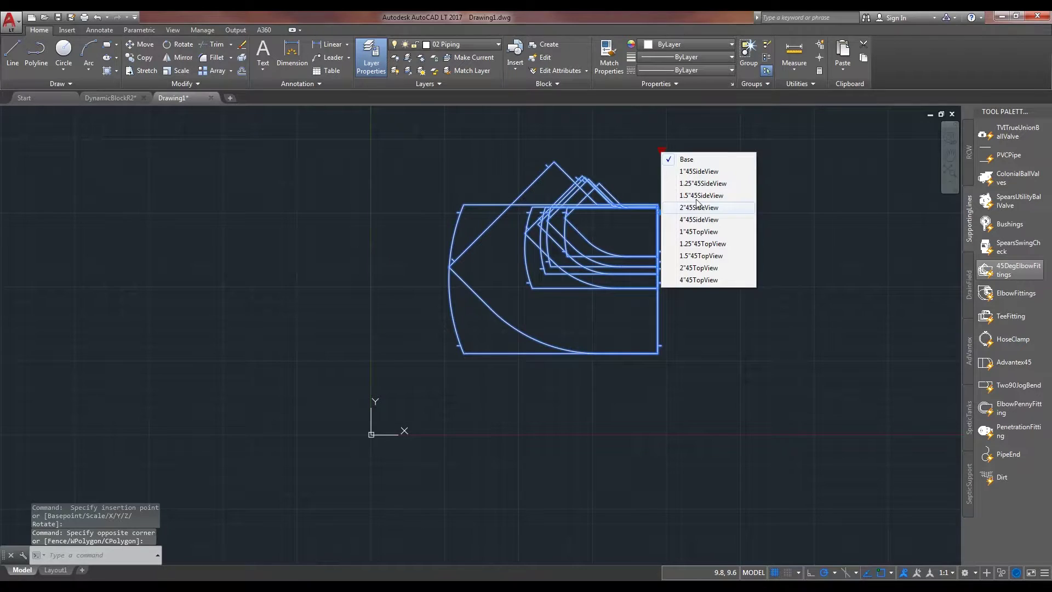
pyautogui.click(697, 207)
pyautogui.moveTo(688, 223); pyautogui.dragTo(647, 264, button='middle')
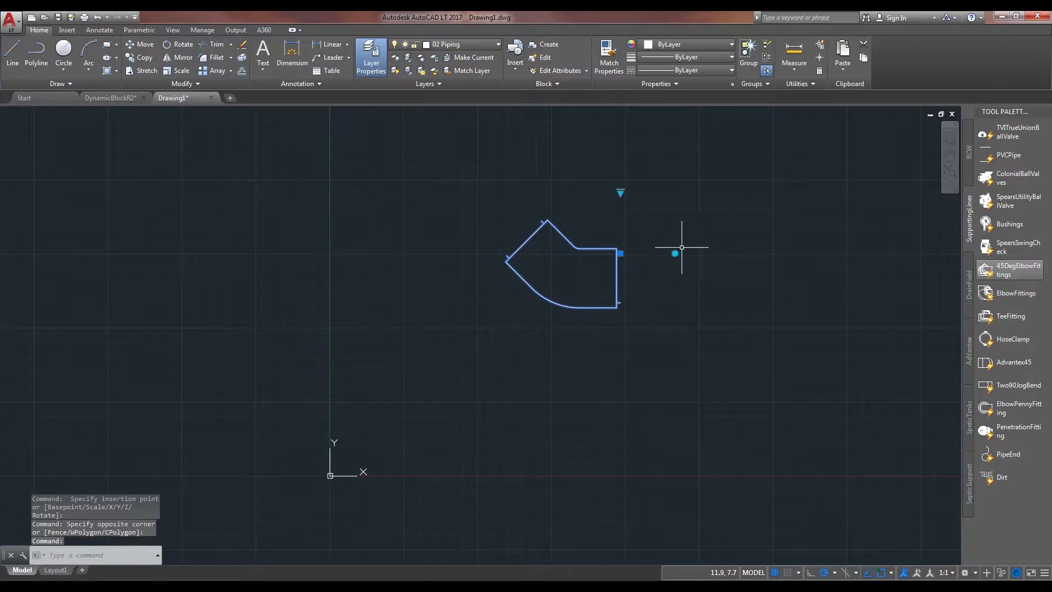
# Step: Rotate the elbow, switch it to a smaller side-view size, and rotate it back to its original orientation
pyautogui.click(675, 252)
pyautogui.click(679, 271)
pyautogui.click(704, 291)
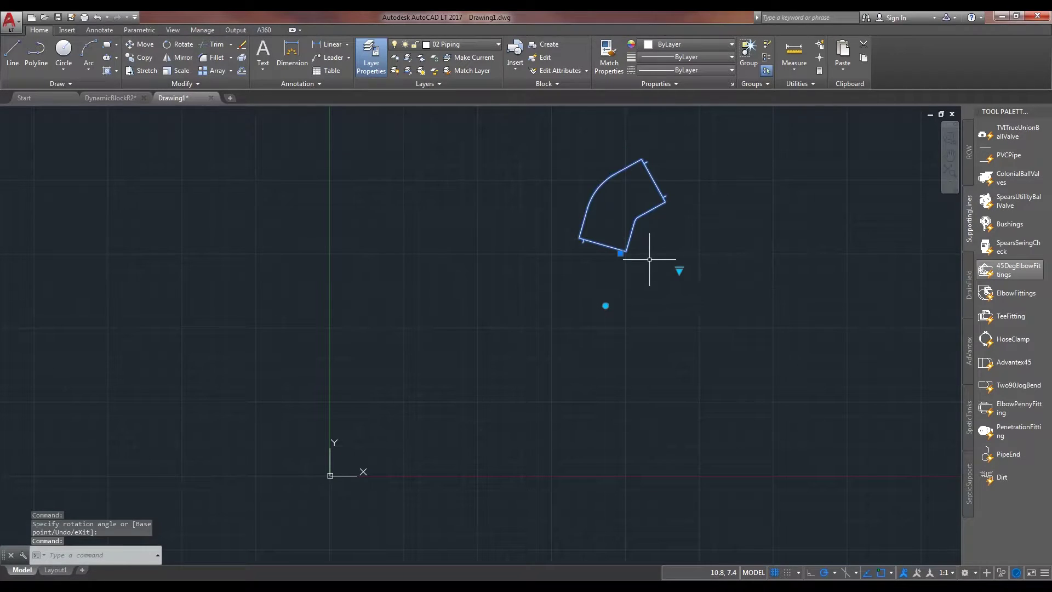
pyautogui.click(605, 304)
pyautogui.click(605, 305)
pyautogui.click(705, 251)
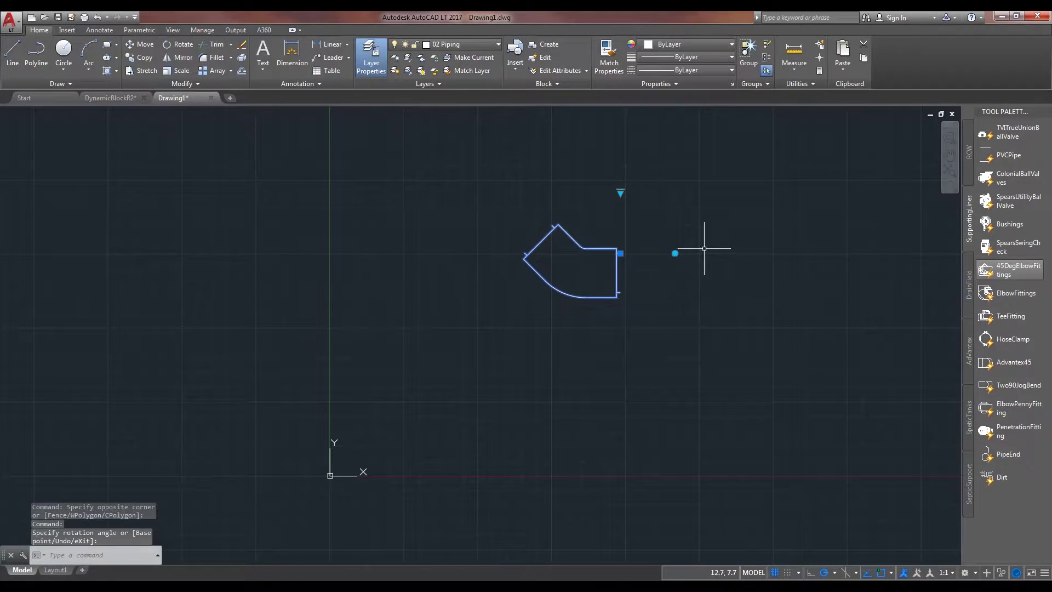
# Step: Return to the DynamicBlockR2 drawing and place a visibility parameter above the smallest fitting
pyautogui.click(111, 99)
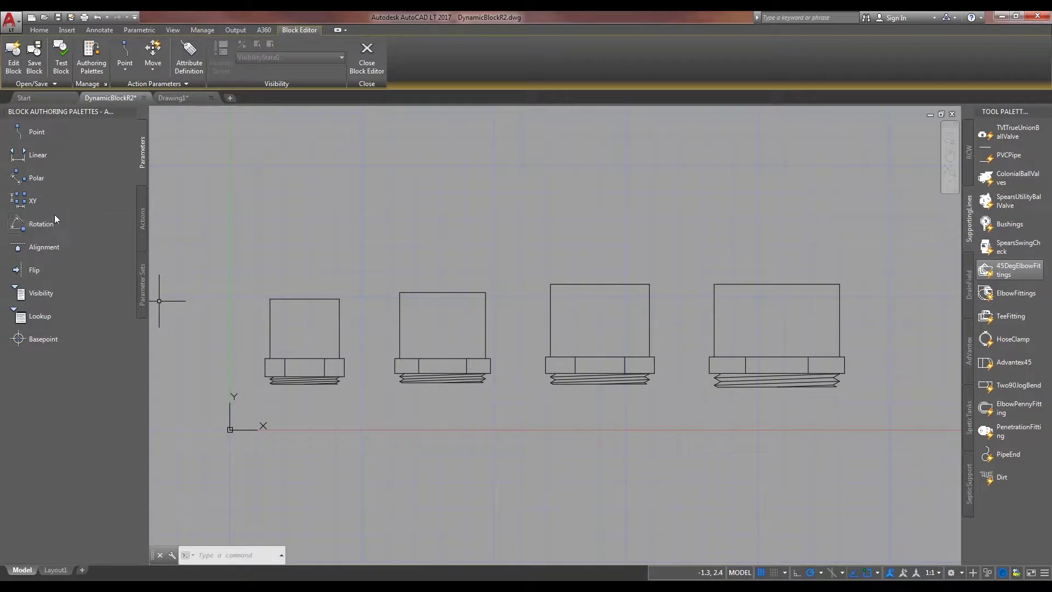
pyautogui.click(32, 291)
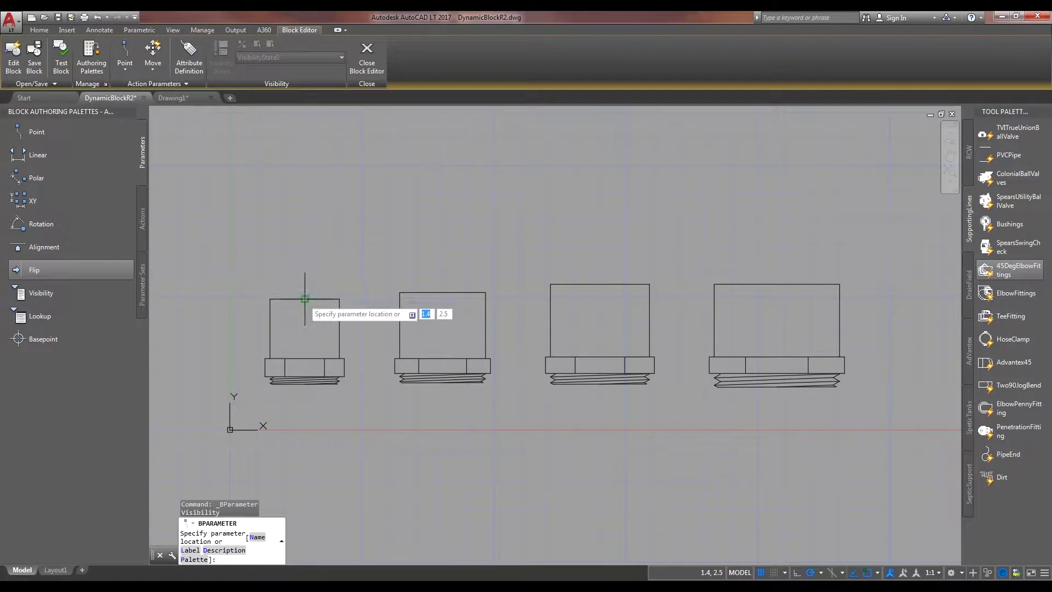
pyautogui.click(306, 228)
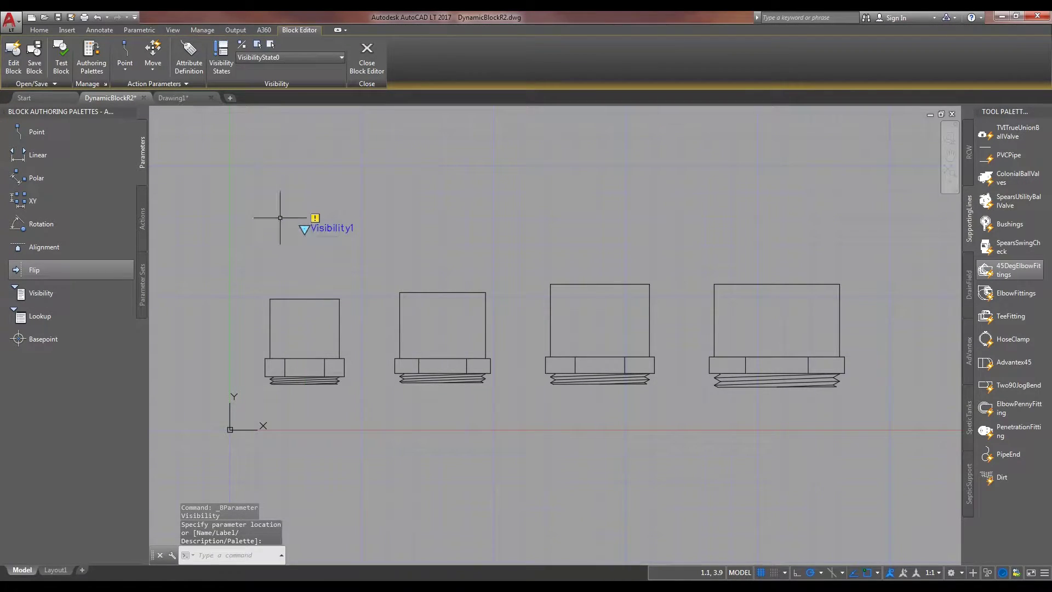
# Step: Rename the block's existing visibility state to Base
pyautogui.click(221, 59)
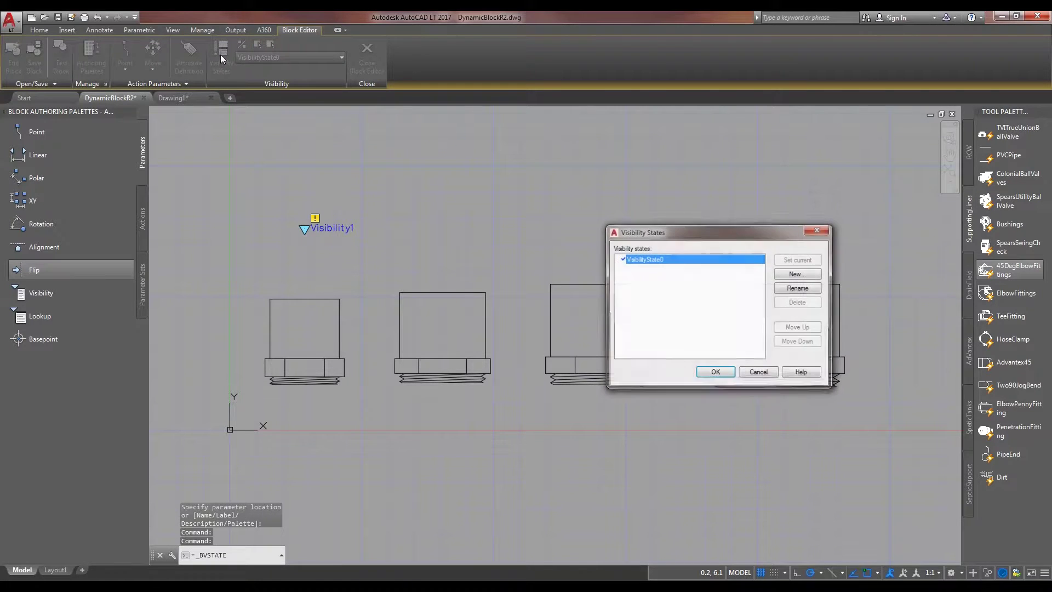
pyautogui.click(794, 290)
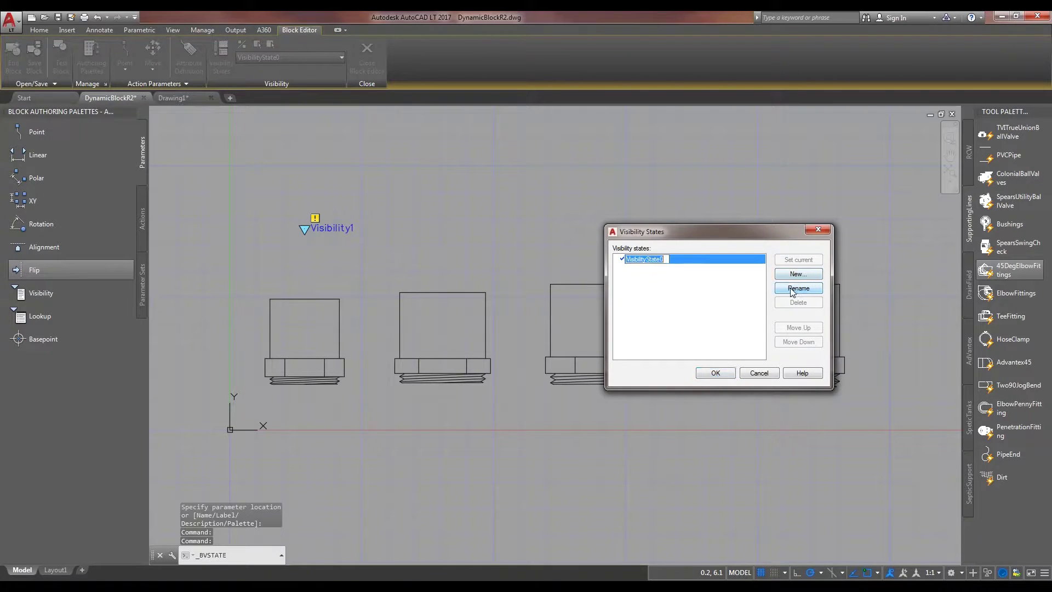
pyautogui.write('BA')
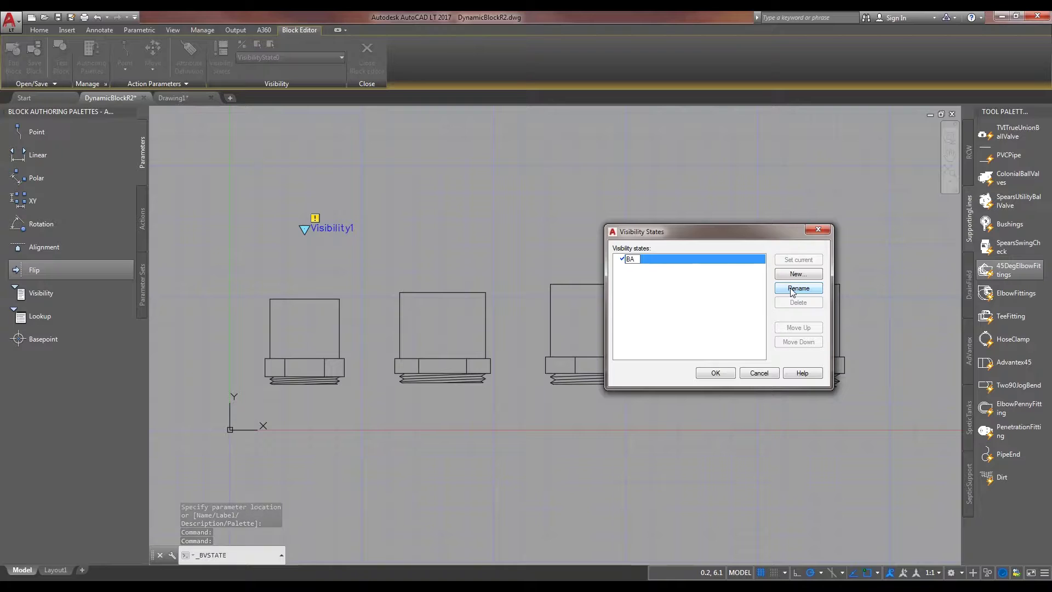
pyautogui.write('ase')
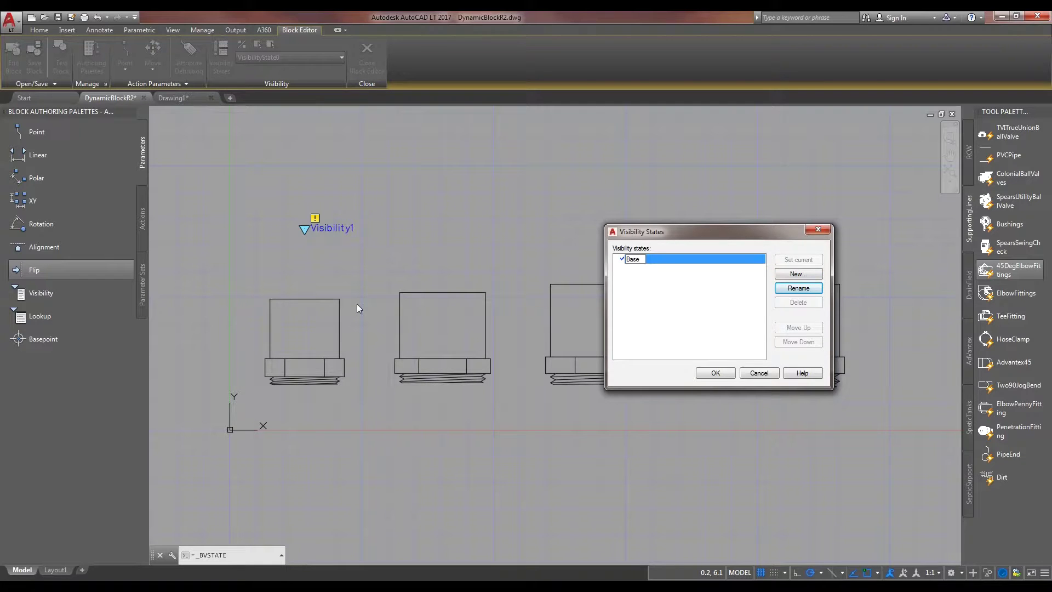
# Step: Create a new visibility state named 1"PVC_MA, leaving the visibility of existing objects unchanged
pyautogui.click(795, 275)
pyautogui.write('1"P')
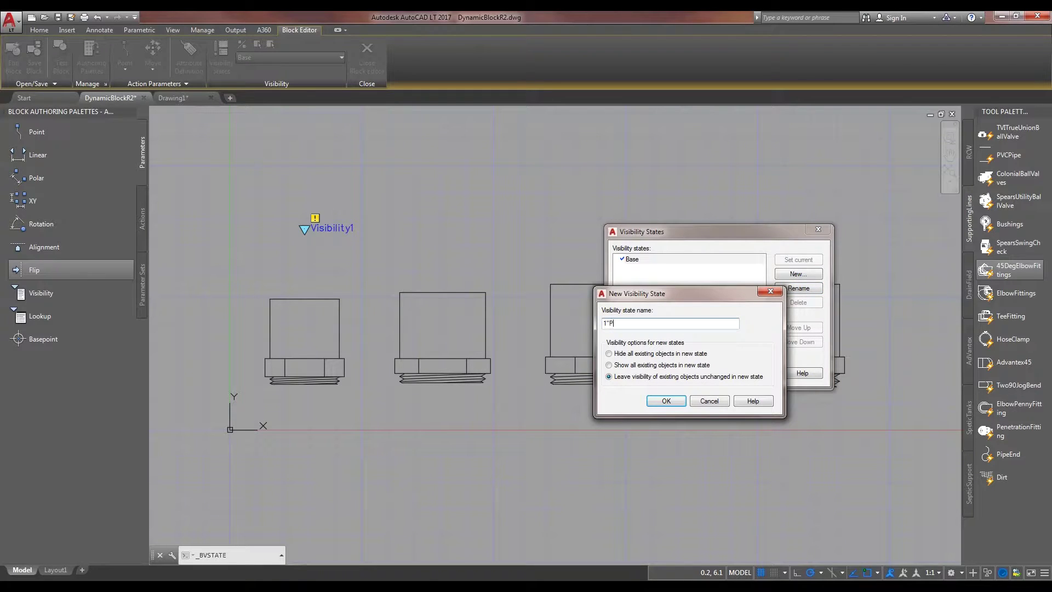
pyautogui.write('VC_MA')
pyautogui.hotkey('shift', 'Left')
pyautogui.hotkey('shift', 'Left')
pyautogui.hotkey('shift', 'Left')
pyautogui.hotkey('shift', 'Left')
pyautogui.click(679, 402)
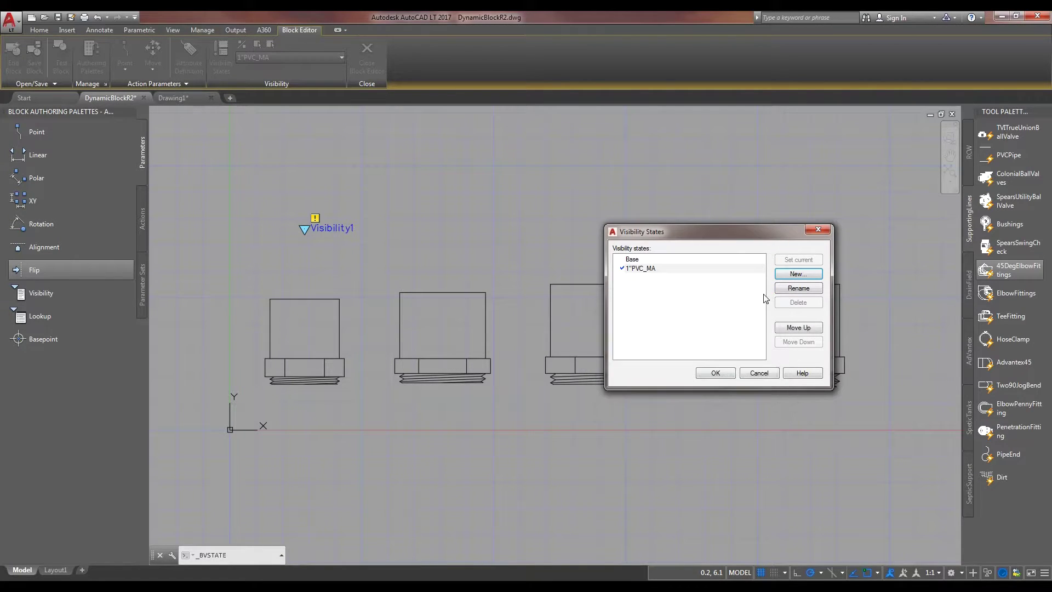
# Step: Add two more visibility states named 1.25"PVC_MA and 1.5"PVC_MA
pyautogui.click(795, 275)
pyautogui.write('1.25"PVC_MA')
pyautogui.press('Return')
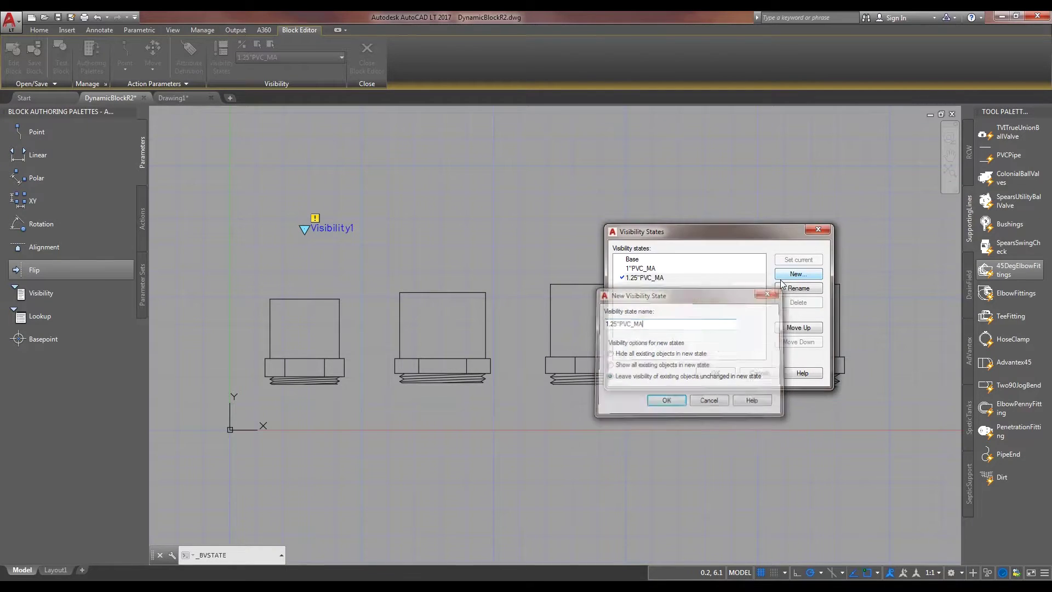
pyautogui.click(777, 279)
pyautogui.write('1.5"PVC_MA')
pyautogui.press('Return')
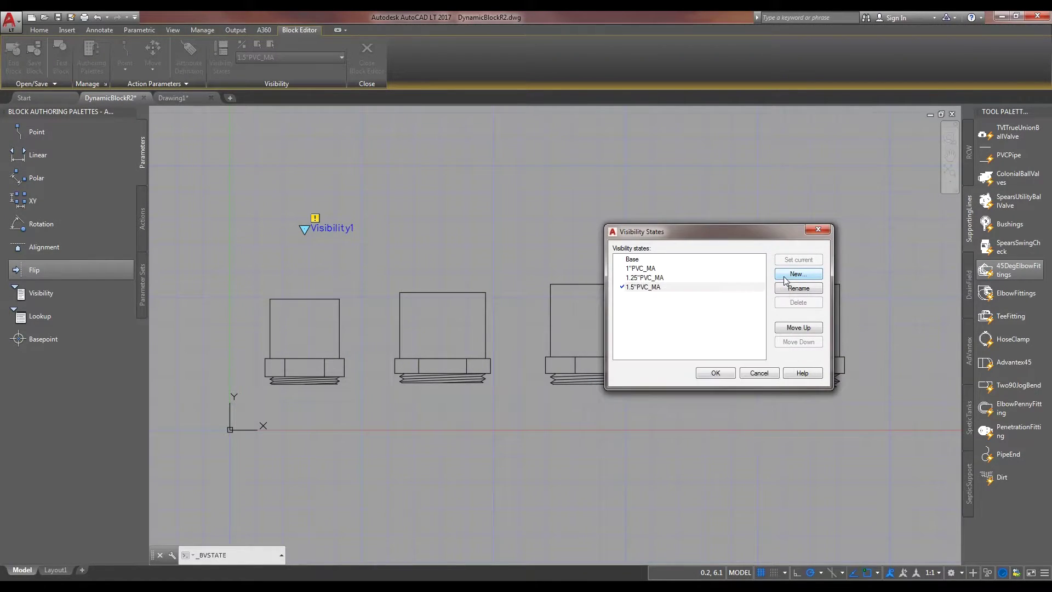
# Step: Add a visibility state named 2"PVC_MA and accept the list of visibility states
pyautogui.click(785, 280)
pyautogui.write('2"PVC_MA')
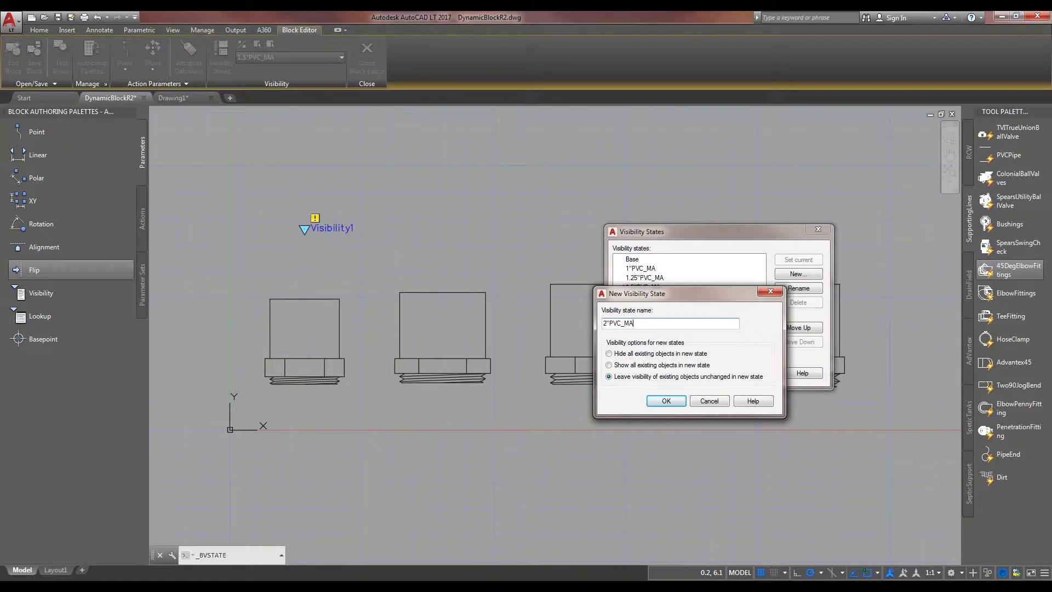
pyautogui.click(666, 400)
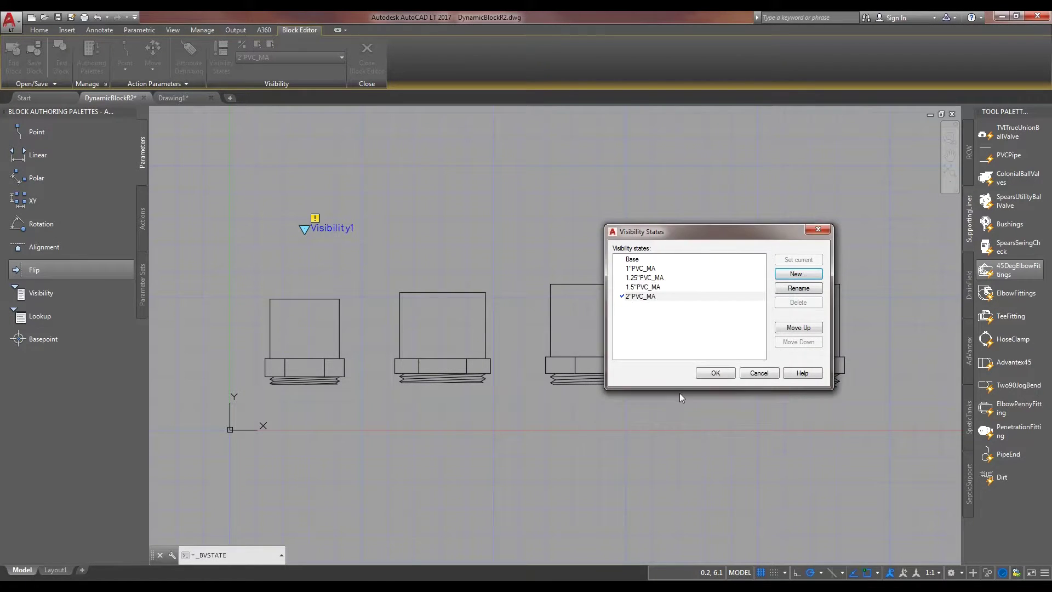
pyautogui.click(721, 371)
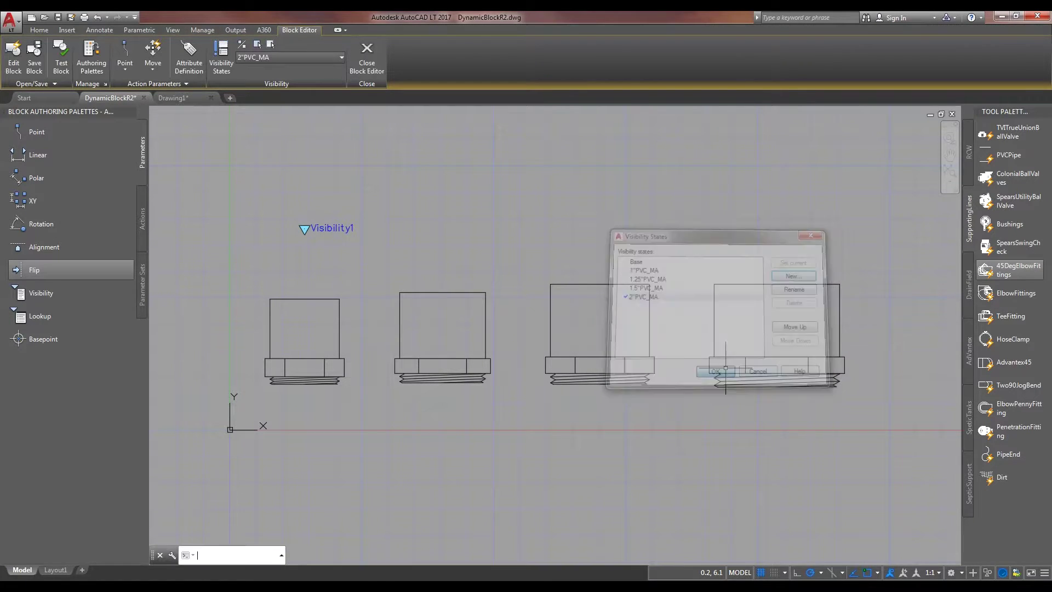
# Step: Hide the three smaller fittings in the 2"PVC_MA state, then briefly show the hidden objects dimmed to check them
pyautogui.click(270, 57)
pyautogui.click(271, 58)
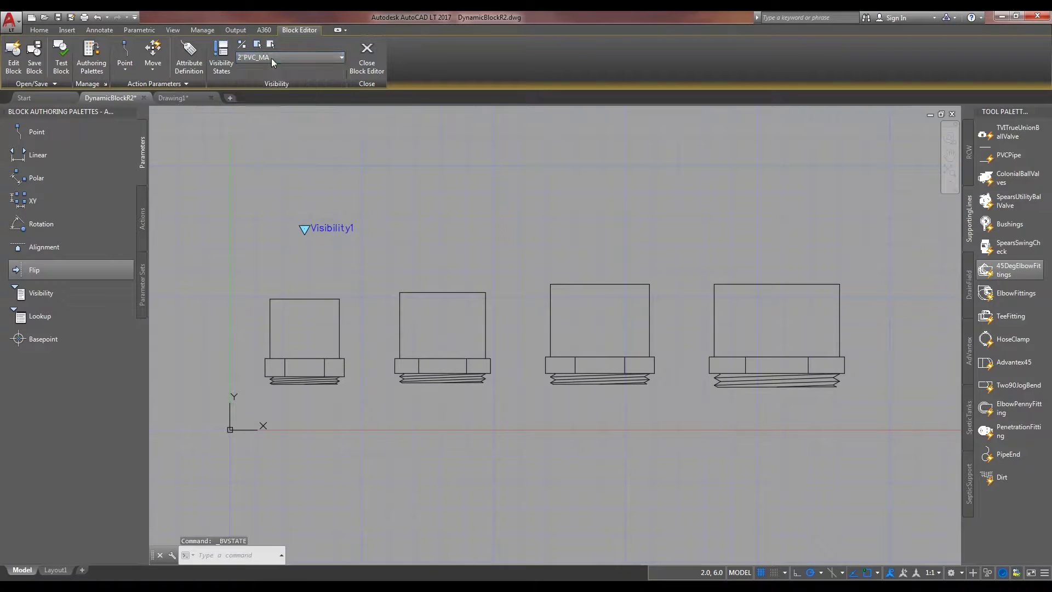
pyautogui.click(678, 408)
pyautogui.click(251, 265)
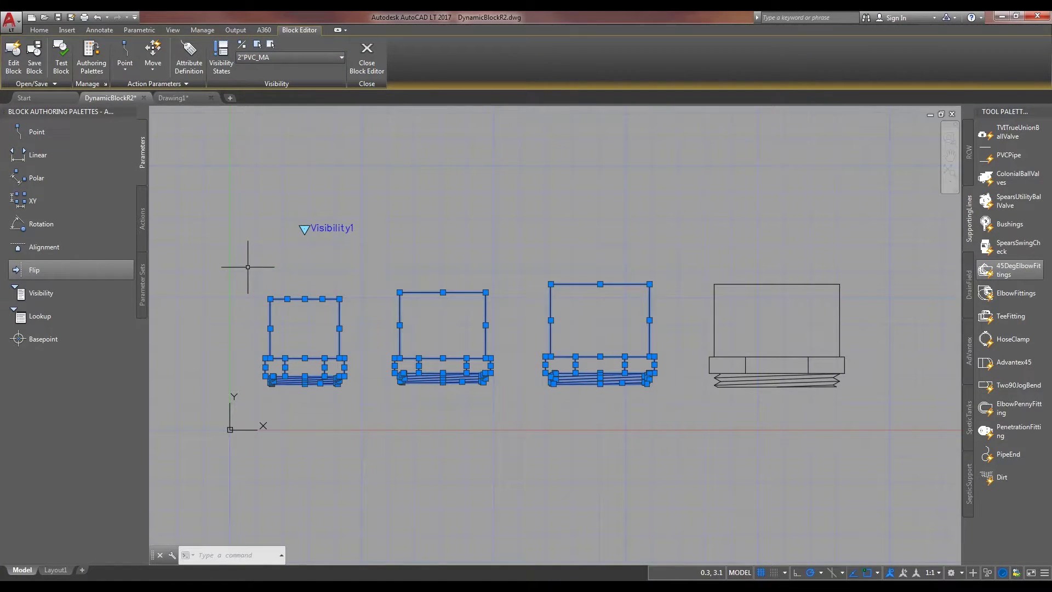
pyautogui.click(270, 45)
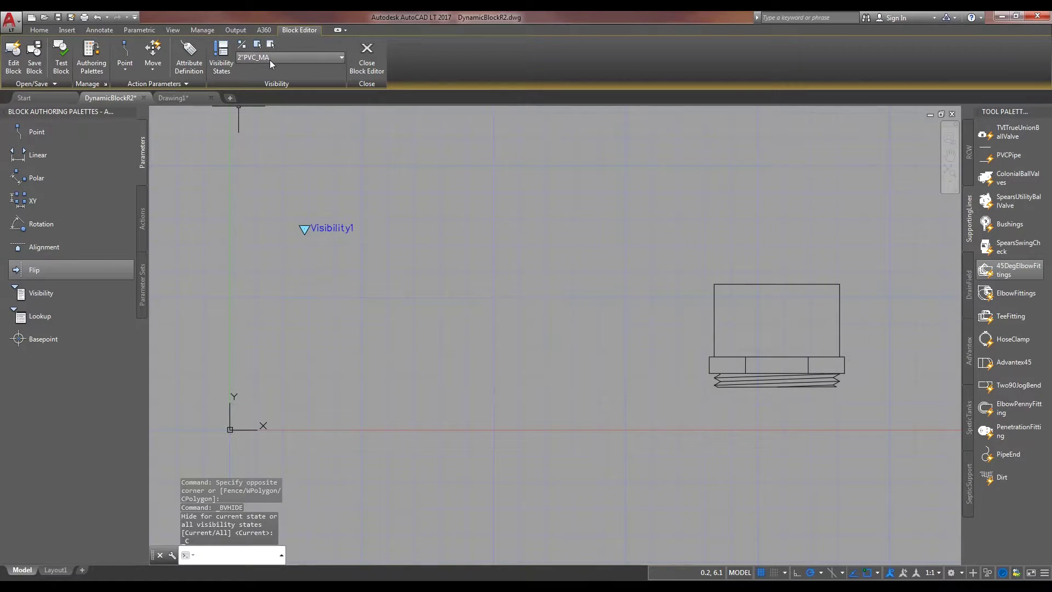
pyautogui.click(245, 45)
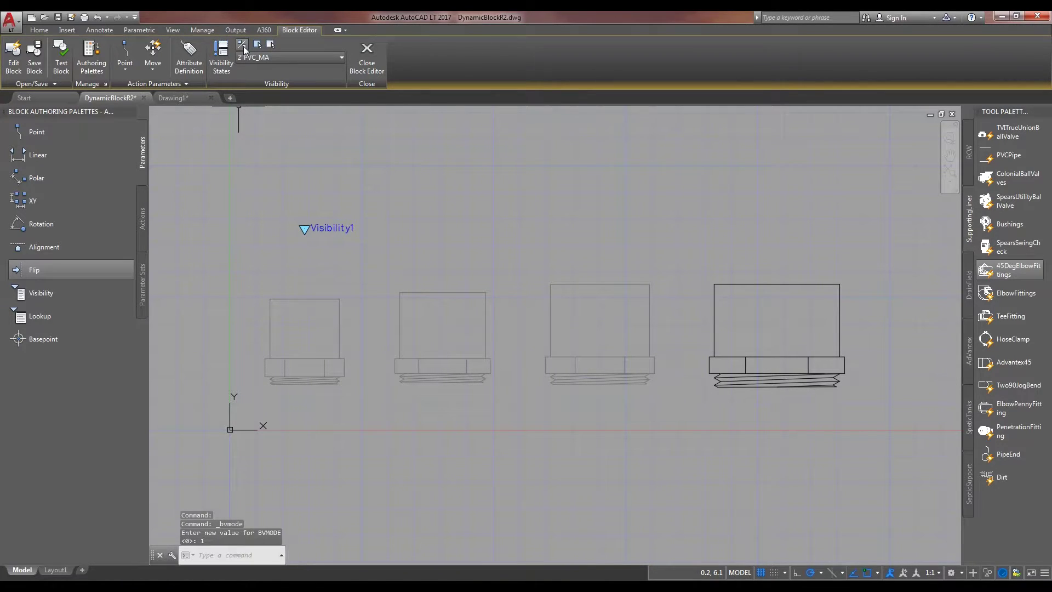
pyautogui.click(242, 45)
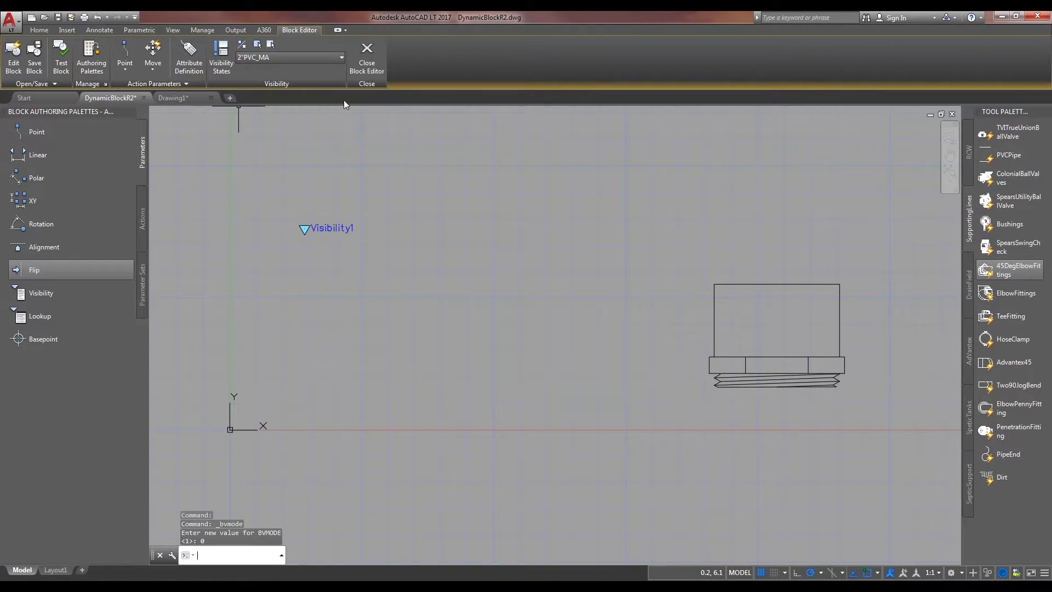
# Step: Make the 1.5"PVC_MA state current and hide the largest fitting in it
pyautogui.click(297, 60)
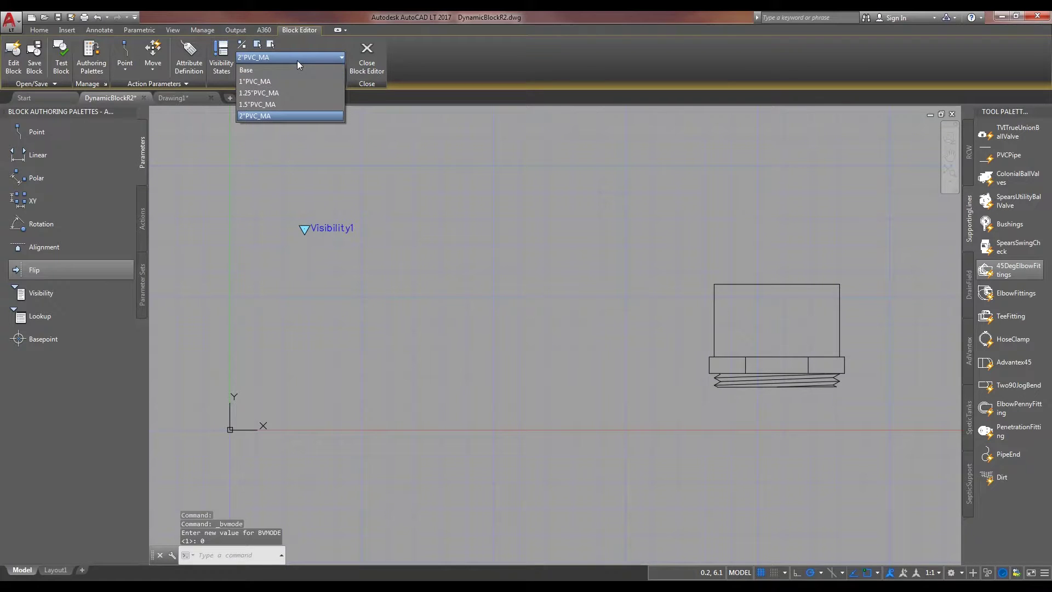
pyautogui.click(267, 104)
pyautogui.click(840, 433)
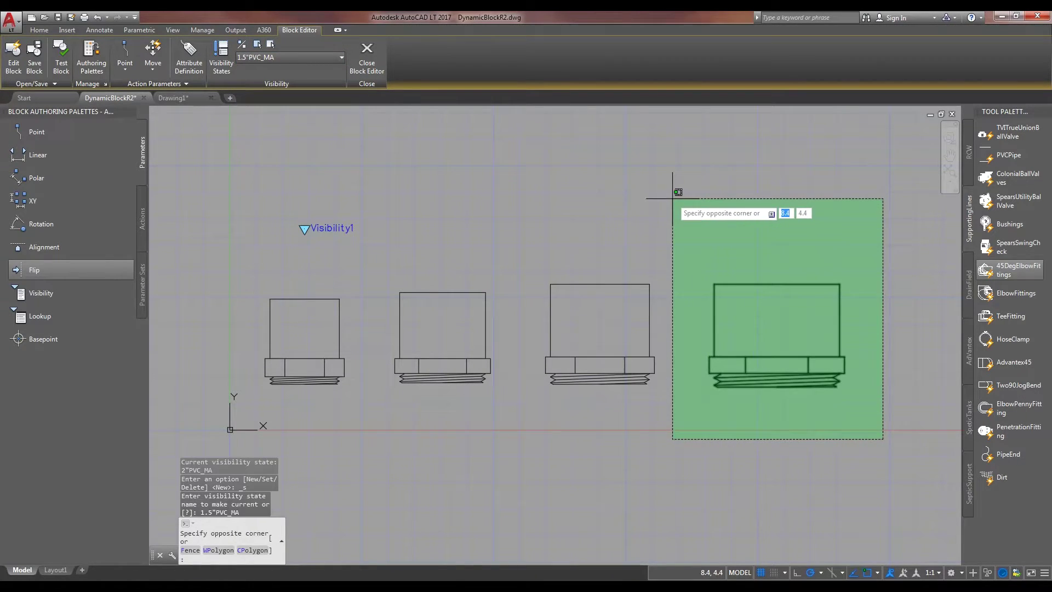
pyautogui.click(673, 193)
pyautogui.click(270, 44)
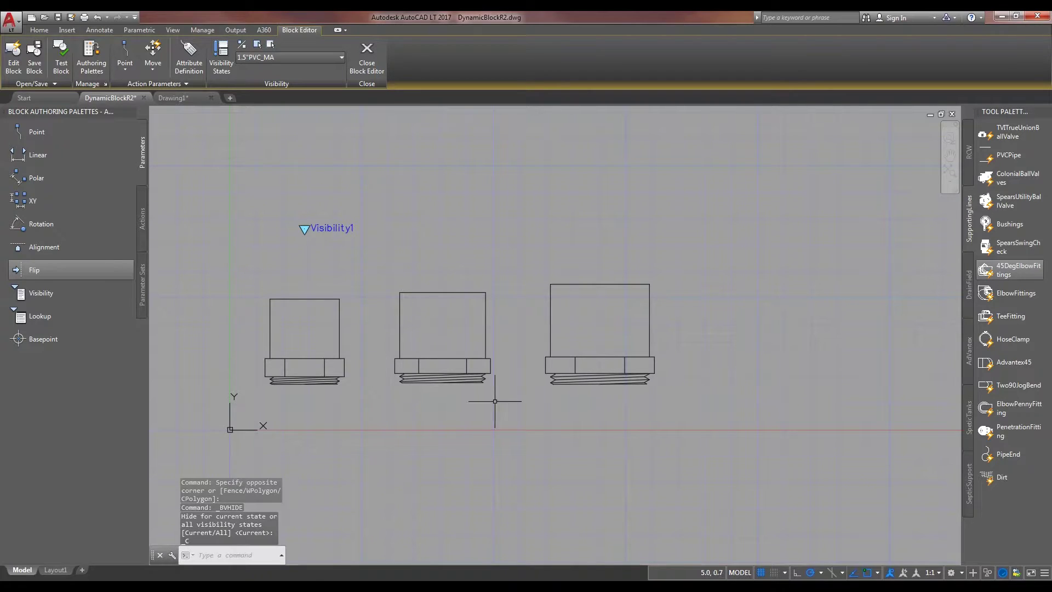
# Step: Hide the two smallest fittings in the 1.5"PVC_MA visibility state, keeping only the 1.5" fitting
pyautogui.click(522, 433)
pyautogui.click(233, 237)
pyautogui.click(270, 44)
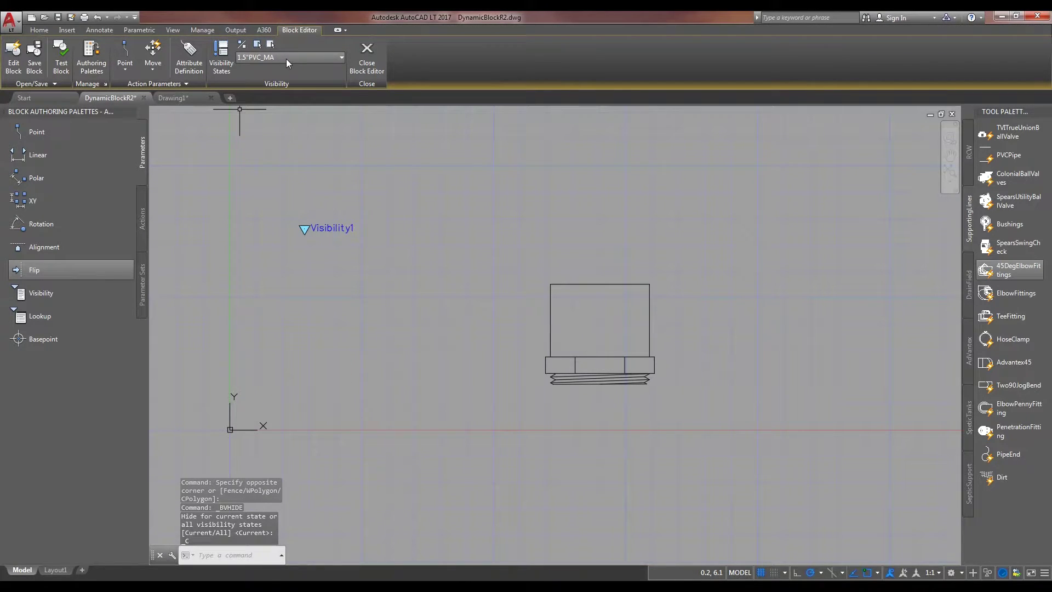
# Step: Make the 1.25"PVC_MA state current and hide every fitting in it except the second smallest
pyautogui.click(284, 58)
pyautogui.click(273, 93)
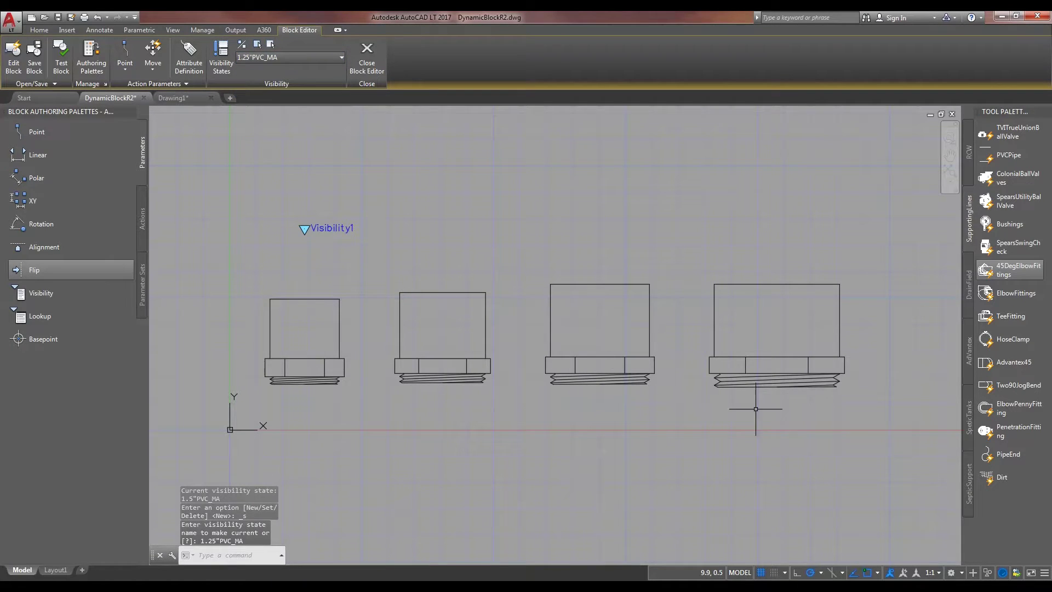
pyautogui.click(926, 413)
pyautogui.click(547, 216)
pyautogui.click(368, 403)
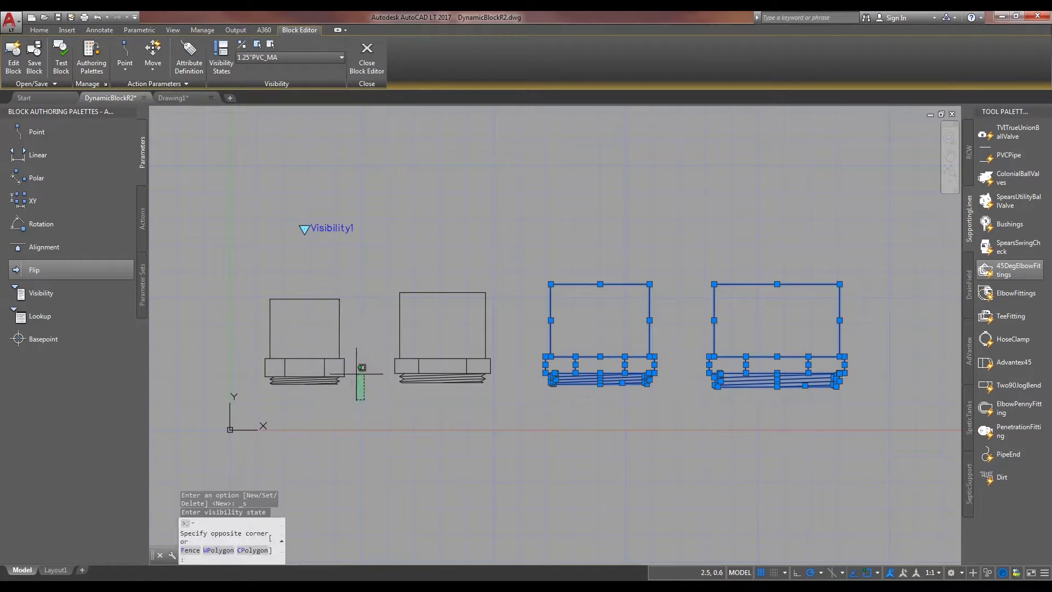
pyautogui.click(253, 228)
pyautogui.click(270, 44)
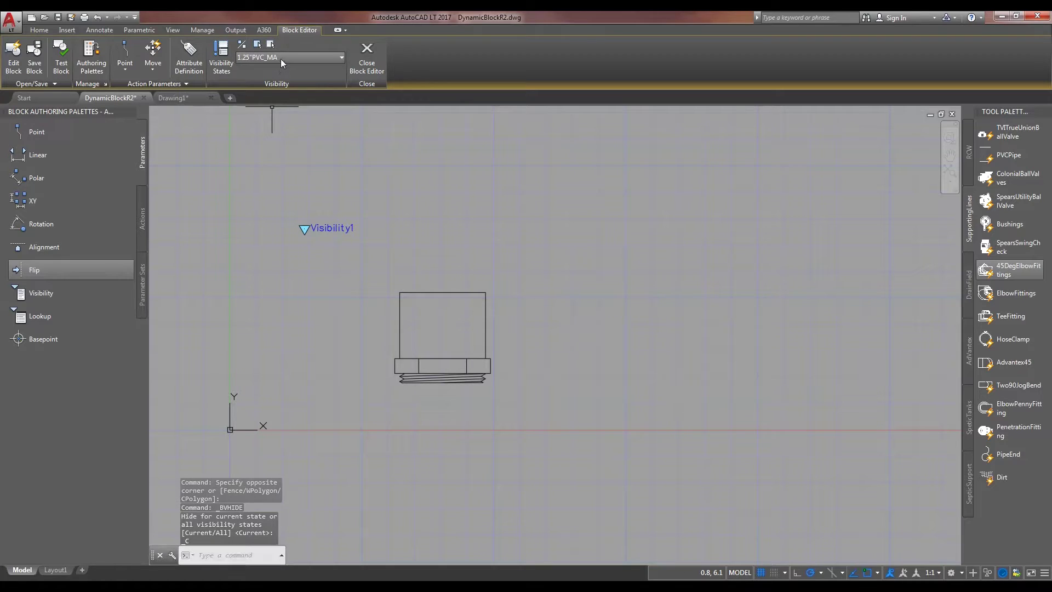
# Step: Make the 1"PVC_MA state current and hide the three larger fittings in it
pyautogui.click(280, 58)
pyautogui.click(263, 82)
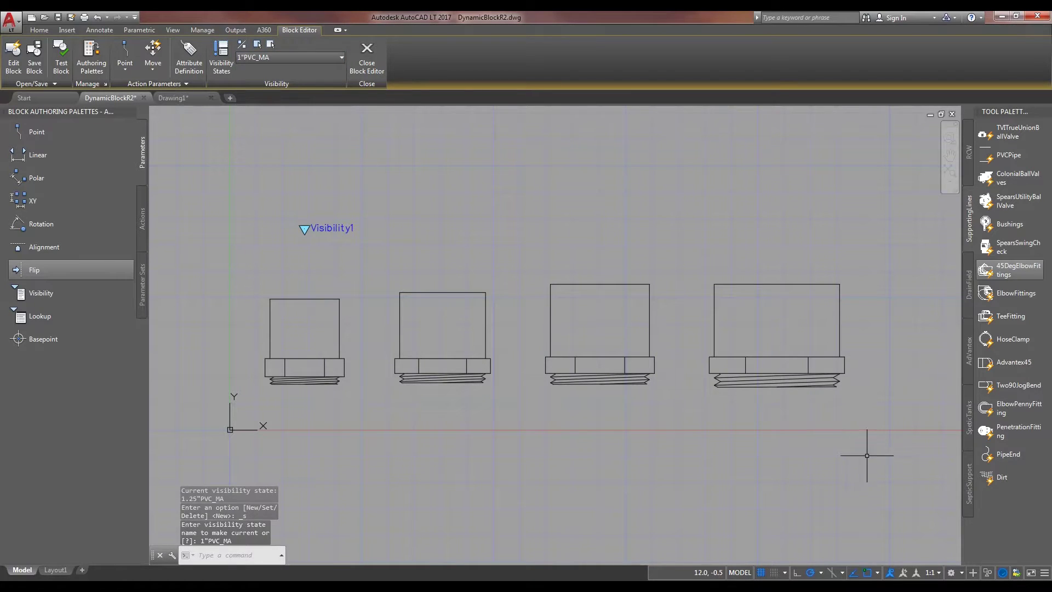
pyautogui.click(883, 429)
pyautogui.click(378, 202)
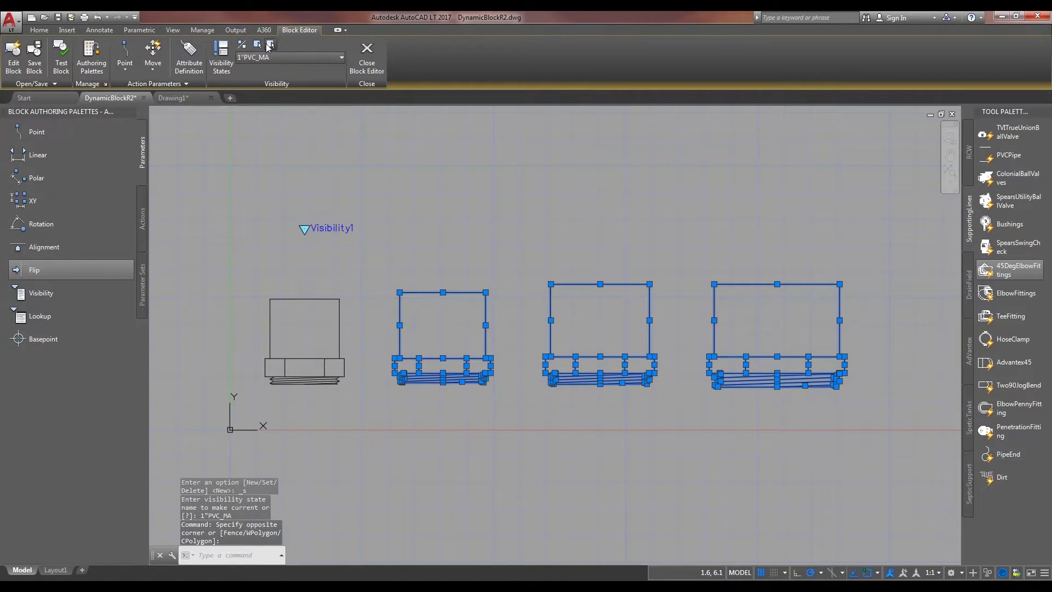
pyautogui.click(270, 44)
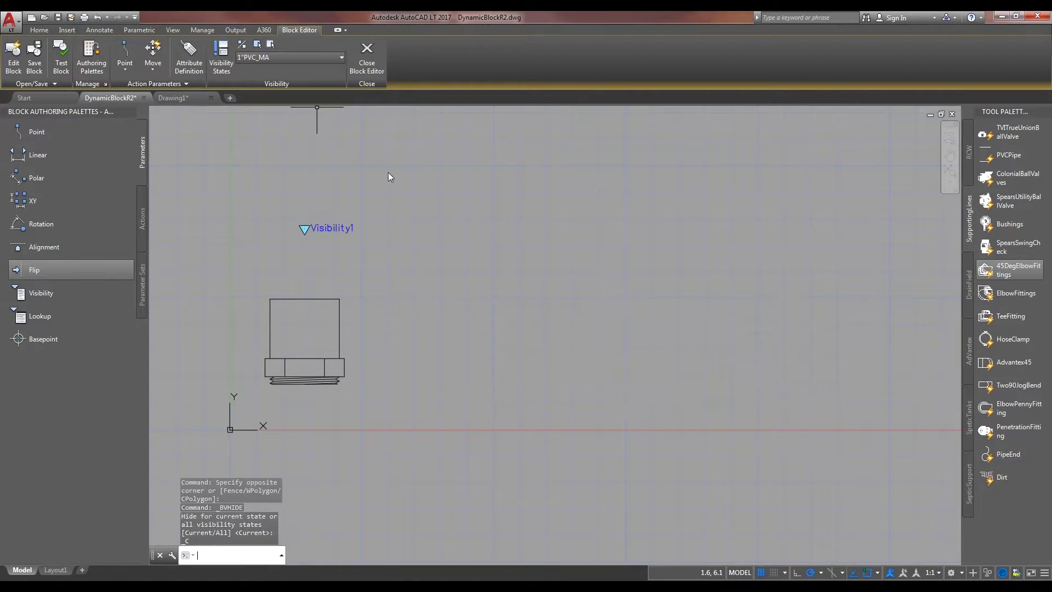
# Step: Show the hidden objects dimmed and place a Basepoint parameter at the middle of the 1" fitting's bottom thread edge
pyautogui.click(243, 44)
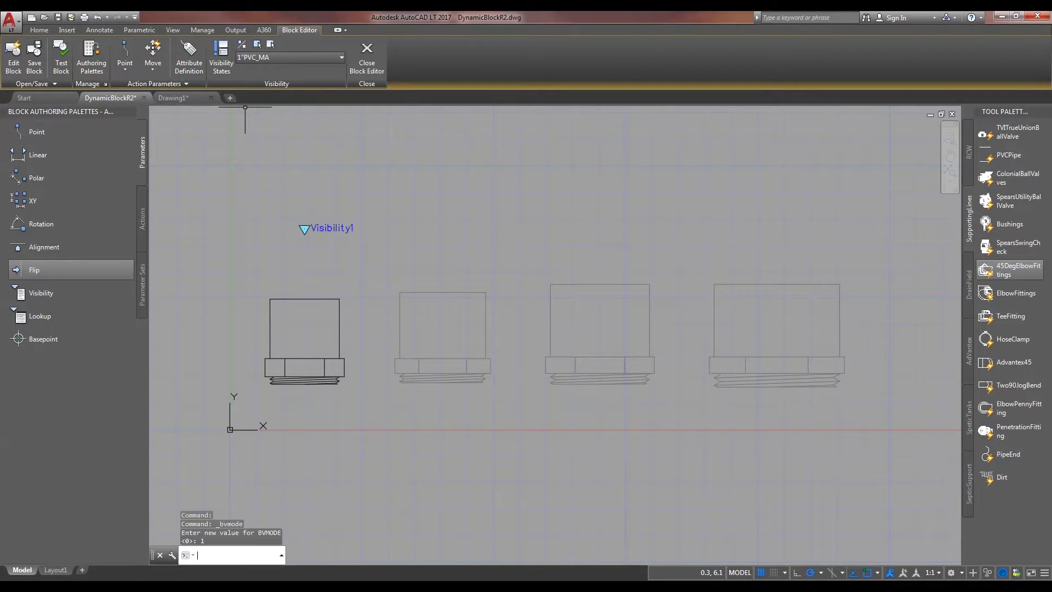
pyautogui.click(43, 339)
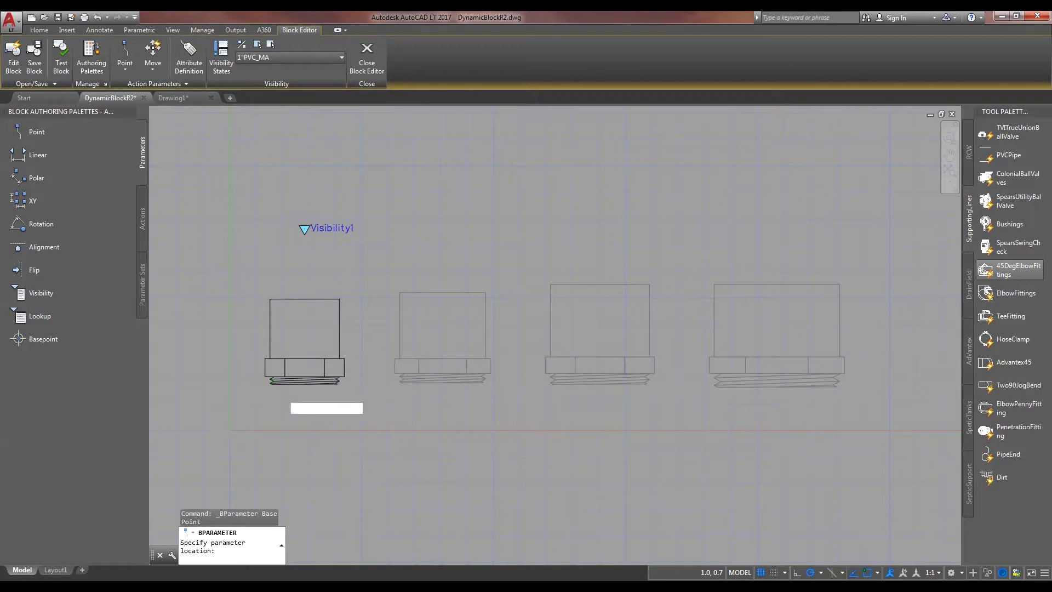
pyautogui.scroll(4, 288, 394)
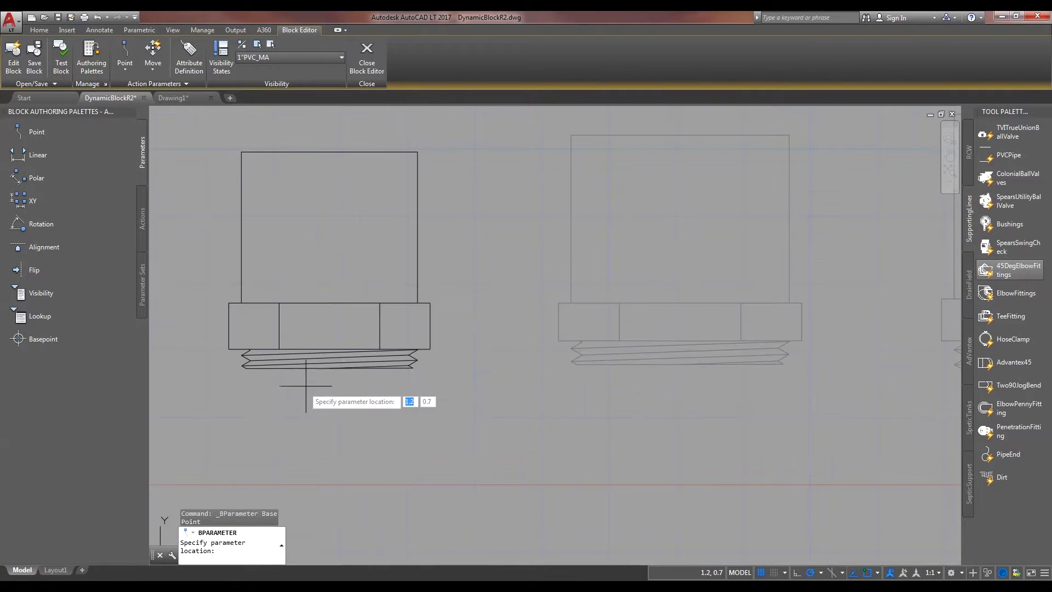
pyautogui.click(329, 368)
pyautogui.scroll(-4, 379, 430)
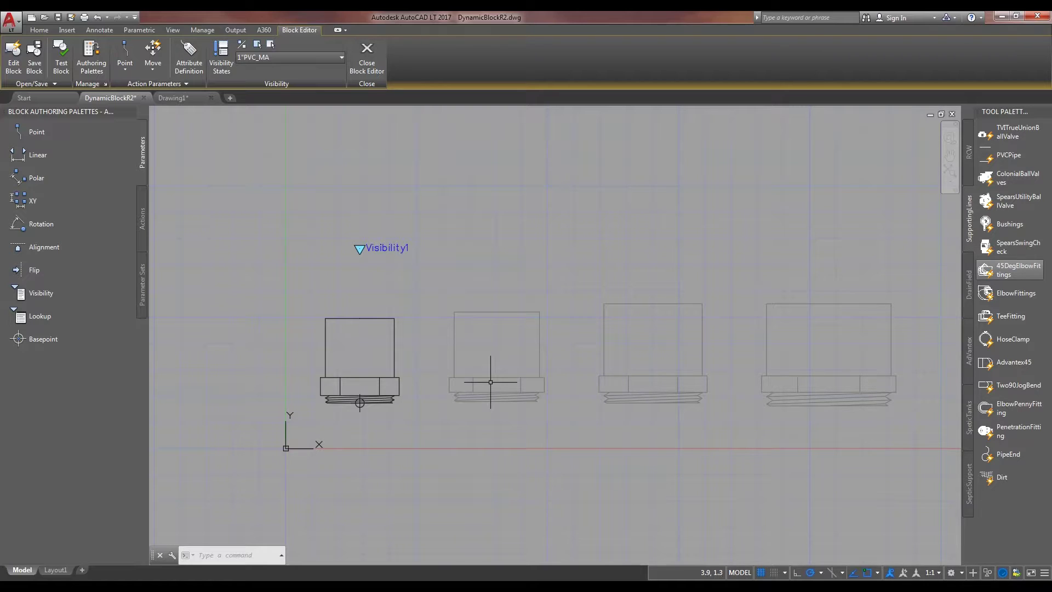
# Step: Move the 1.25" fitting by the middle of its bottom thread edge onto the base point
pyautogui.click(564, 415)
pyautogui.click(441, 280)
pyautogui.write('M')
pyautogui.press('Return')
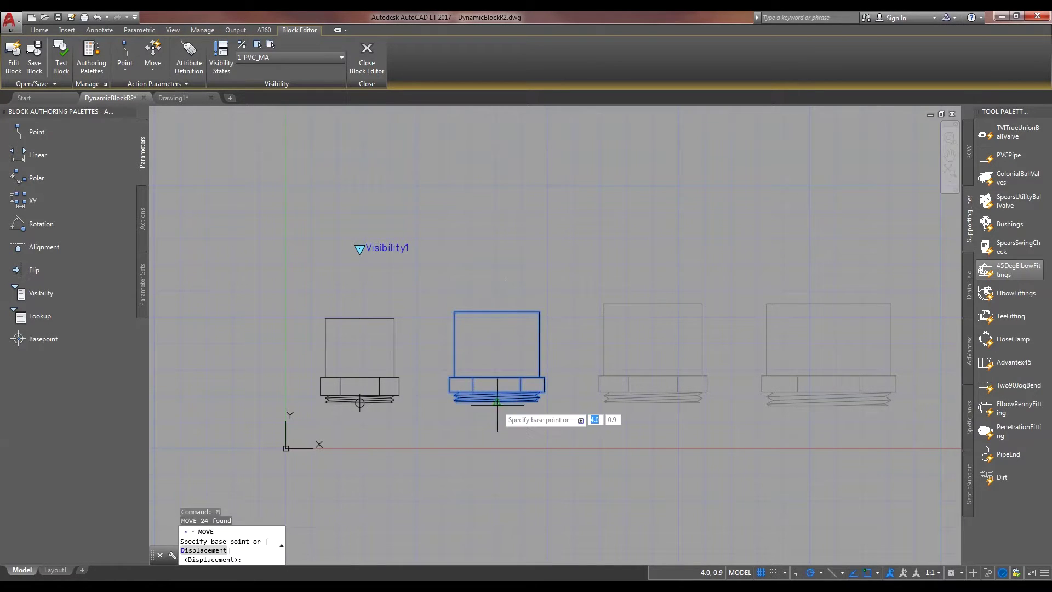
pyautogui.scroll(4, 496, 400)
pyautogui.click(495, 398)
pyautogui.scroll(-5, 457, 364)
pyautogui.scroll(7, 483, 343)
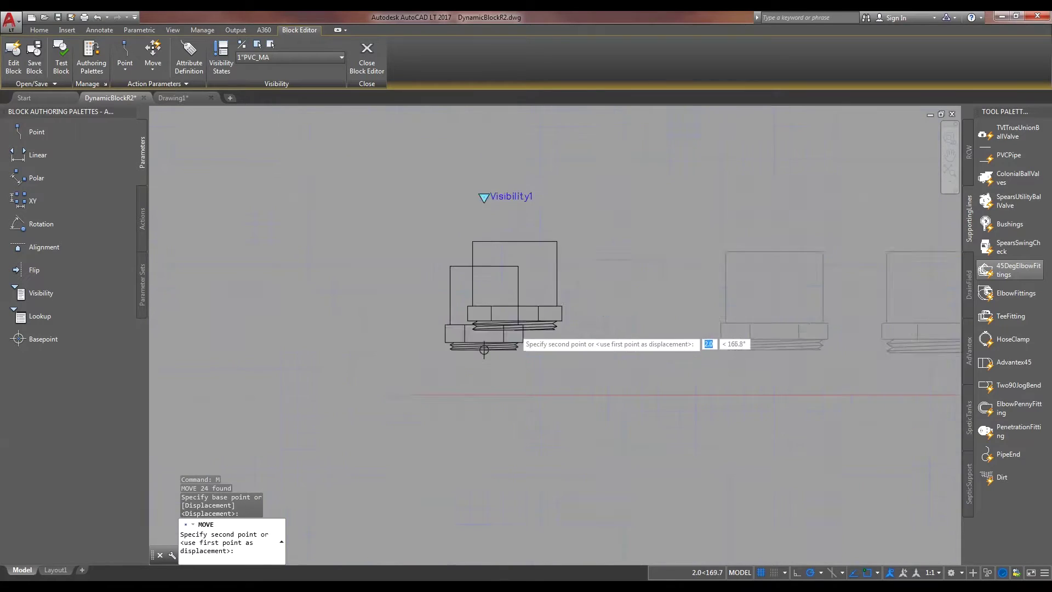
pyautogui.click(403, 390)
pyautogui.scroll(-5, 403, 390)
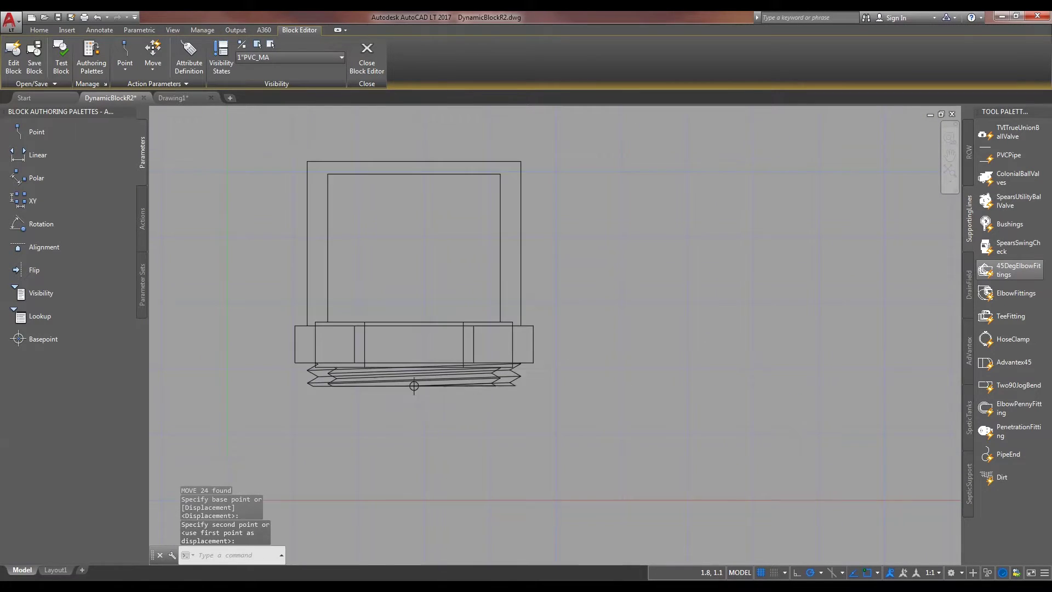
# Step: Move the 1.5" fitting by the middle of its bottom thread edge onto the base point
pyautogui.click(805, 371)
pyautogui.click(675, 227)
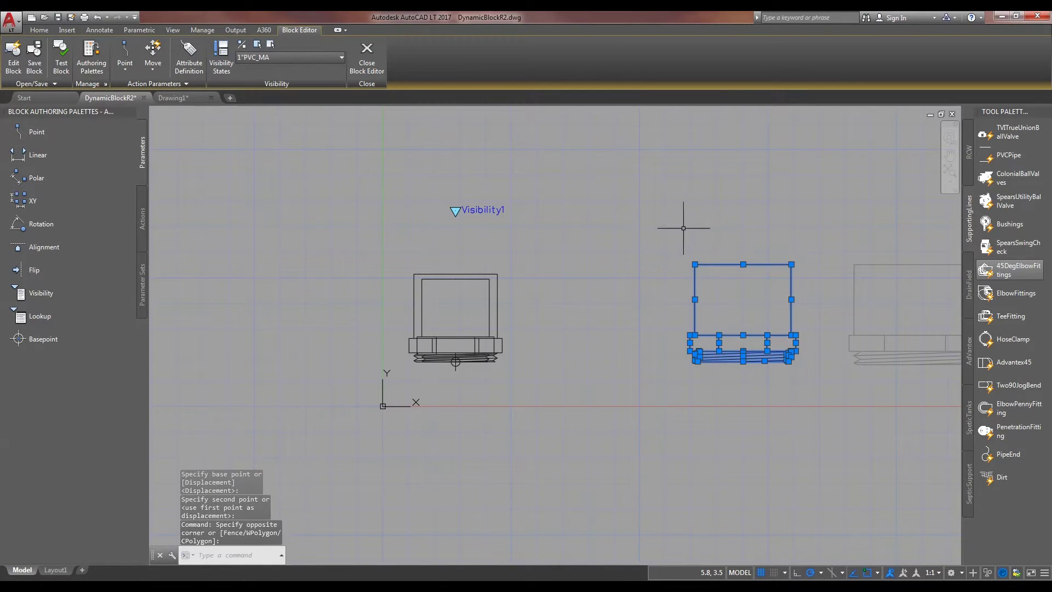
pyautogui.write('m')
pyautogui.press('Return')
pyautogui.scroll(6, 730, 356)
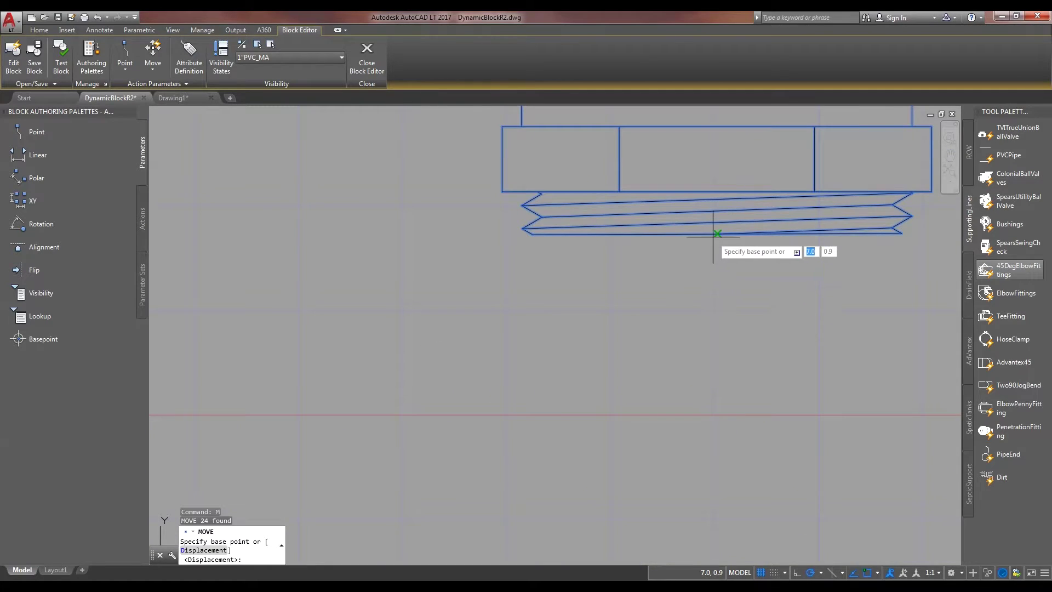
pyautogui.click(717, 233)
pyautogui.scroll(-5, 717, 233)
pyautogui.moveTo(511, 288); pyautogui.dragTo(634, 284, button='middle')
pyautogui.scroll(7, 517, 277)
pyautogui.click(418, 264)
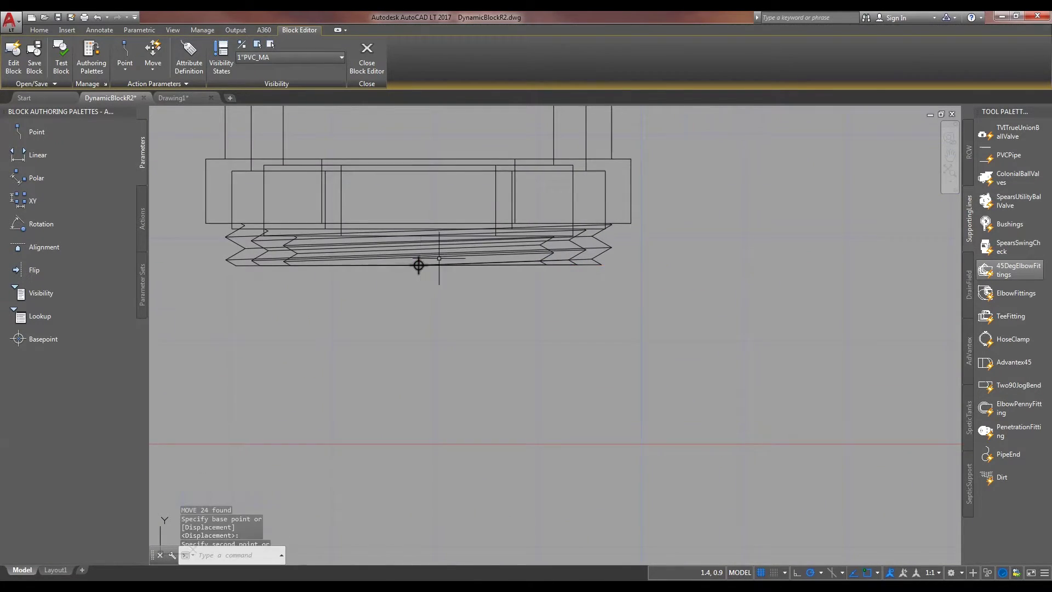
# Step: Move the 2" fitting by the middle of its bottom thread edge onto the base point
pyautogui.scroll(-7, 529, 267)
pyautogui.moveTo(794, 237); pyautogui.dragTo(576, 322, button='middle')
pyautogui.click(868, 376)
pyautogui.click(615, 207)
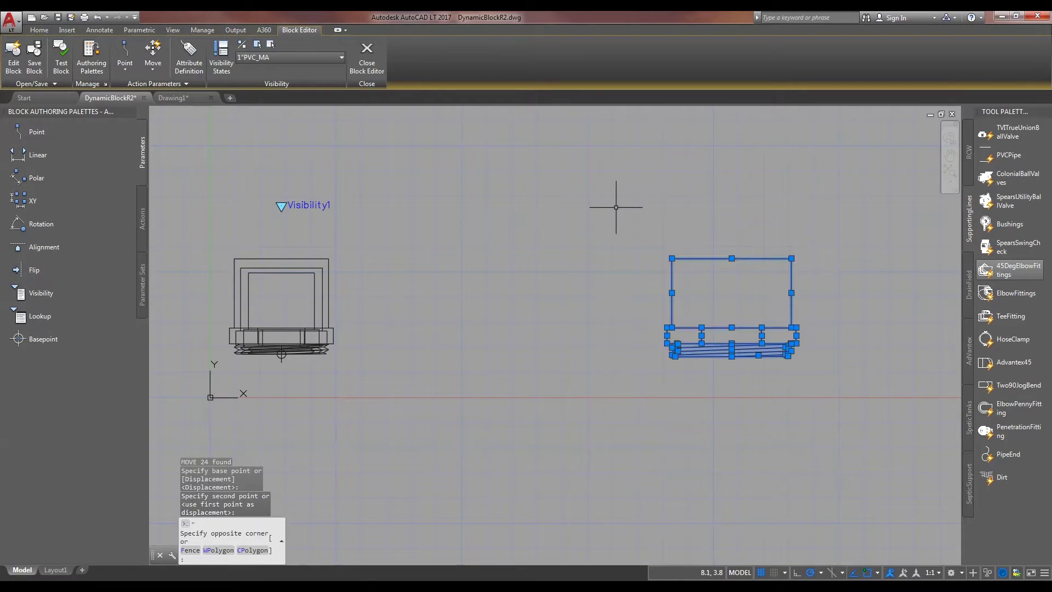
pyautogui.scroll(4, 781, 381)
pyautogui.write('M')
pyautogui.press('Return')
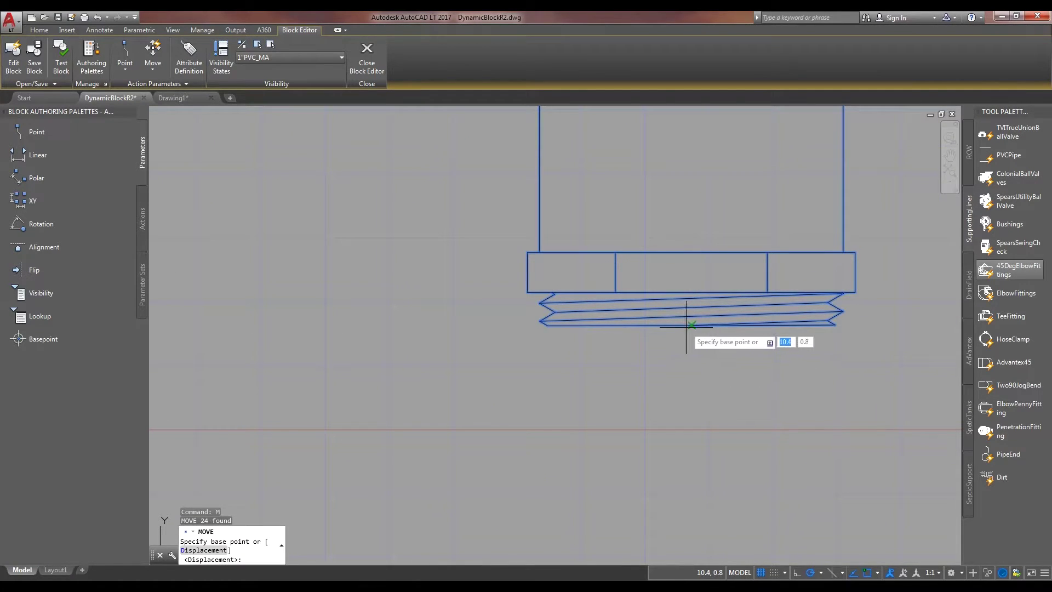
pyautogui.click(691, 325)
pyautogui.scroll(-6, 504, 296)
pyautogui.moveTo(400, 323); pyautogui.dragTo(603, 331, button='middle')
pyautogui.scroll(7, 600, 332)
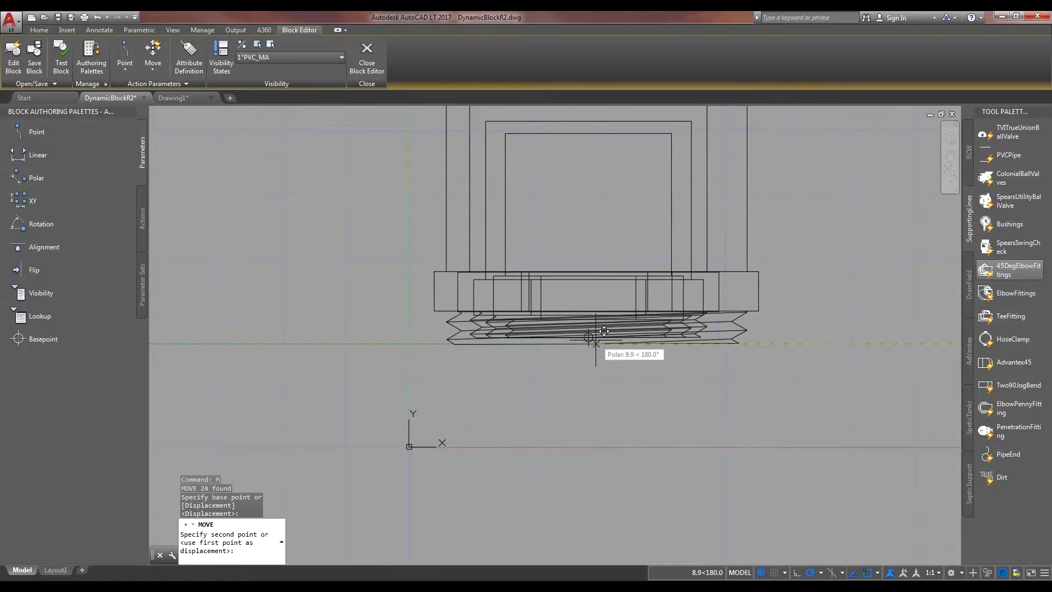
pyautogui.scroll(5, 594, 331)
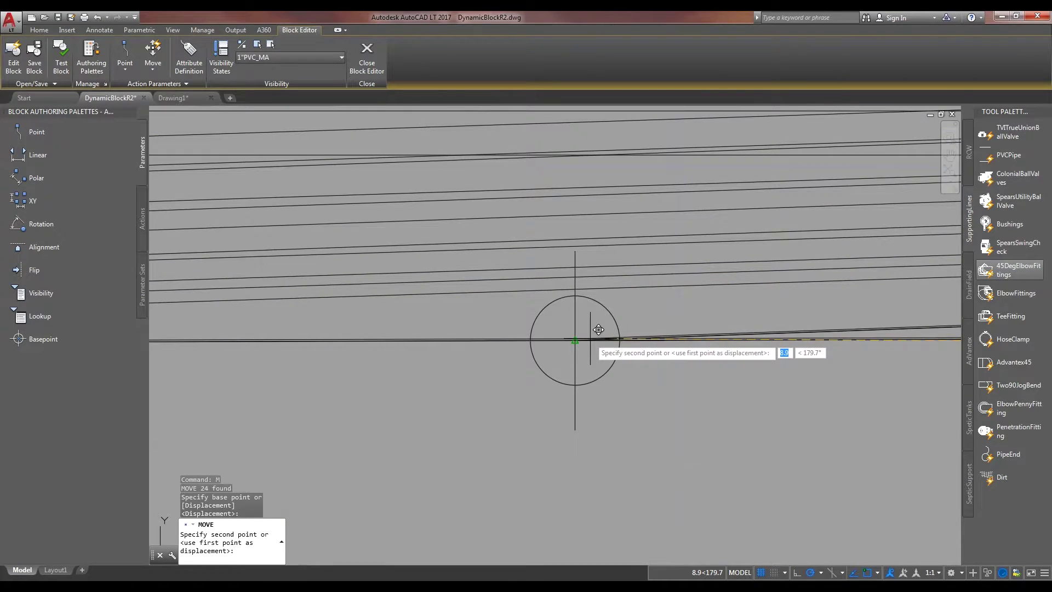
pyautogui.click(574, 340)
pyautogui.scroll(-8, 575, 340)
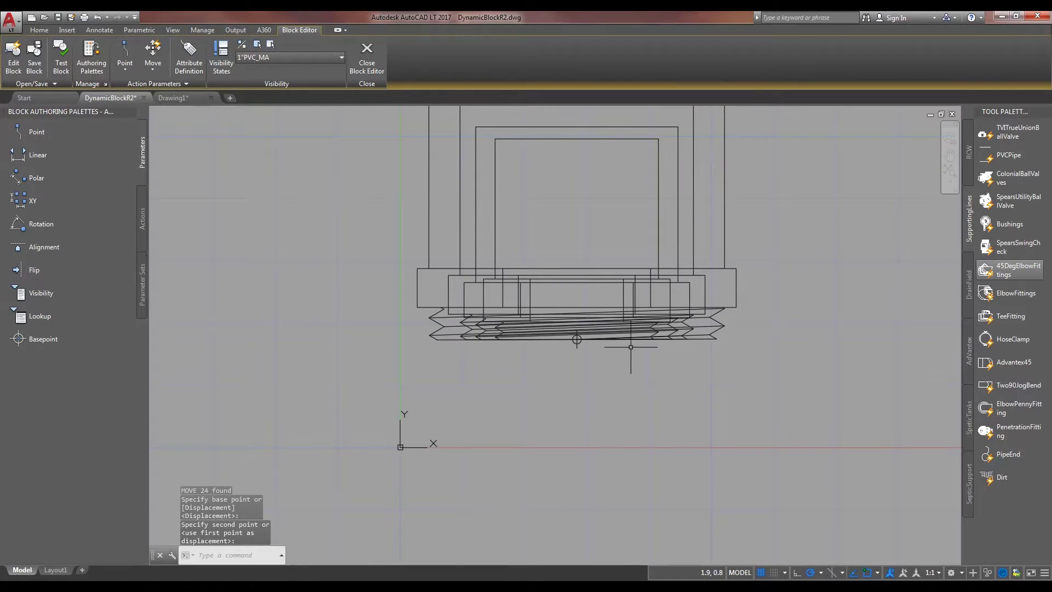
# Step: Make the Base visibility state current and add a Rotation parameter centred on the base point, reaching just beyond the fittings, with default angle 0
pyautogui.click(307, 57)
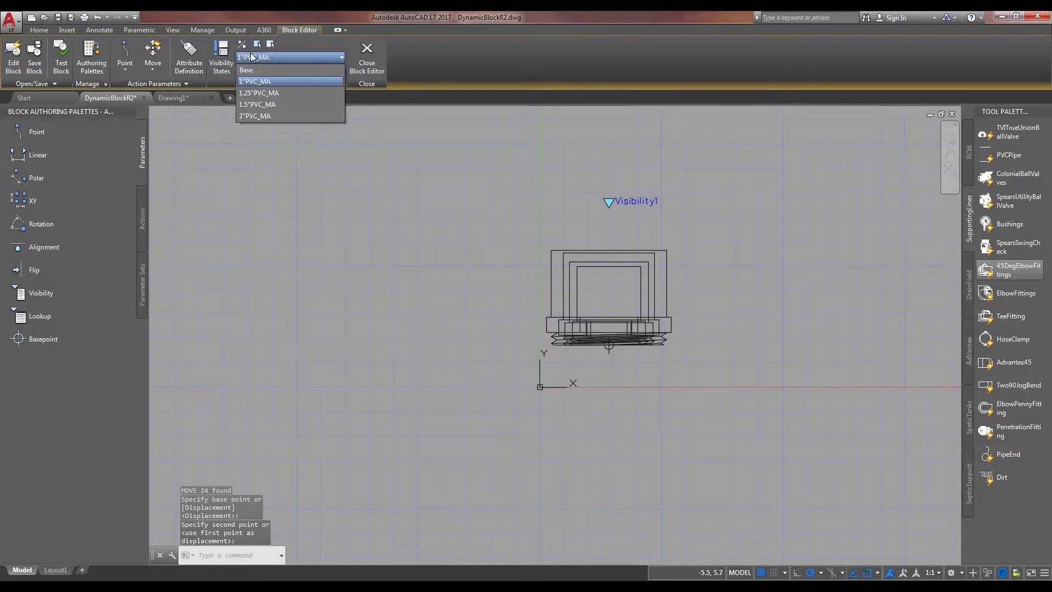
pyautogui.click(258, 70)
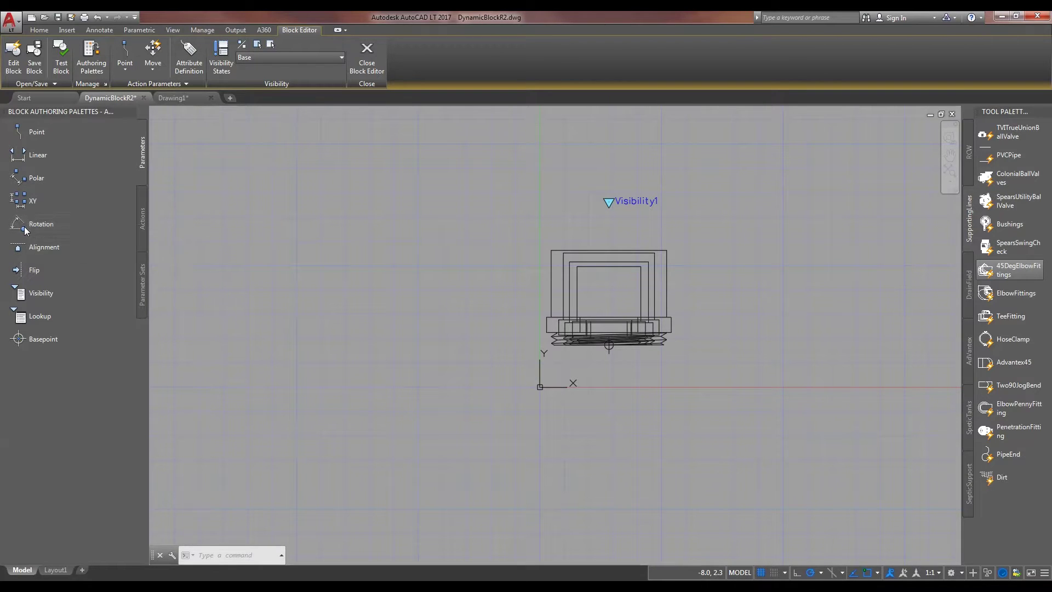
pyautogui.click(44, 223)
pyautogui.scroll(5, 504, 313)
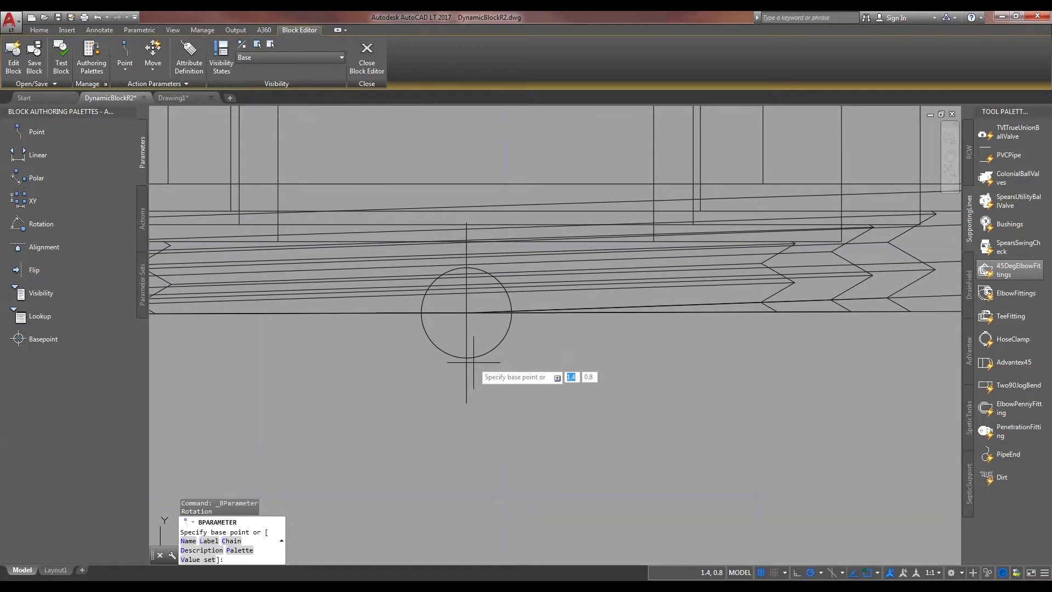
pyautogui.click(467, 314)
pyautogui.scroll(-4, 573, 358)
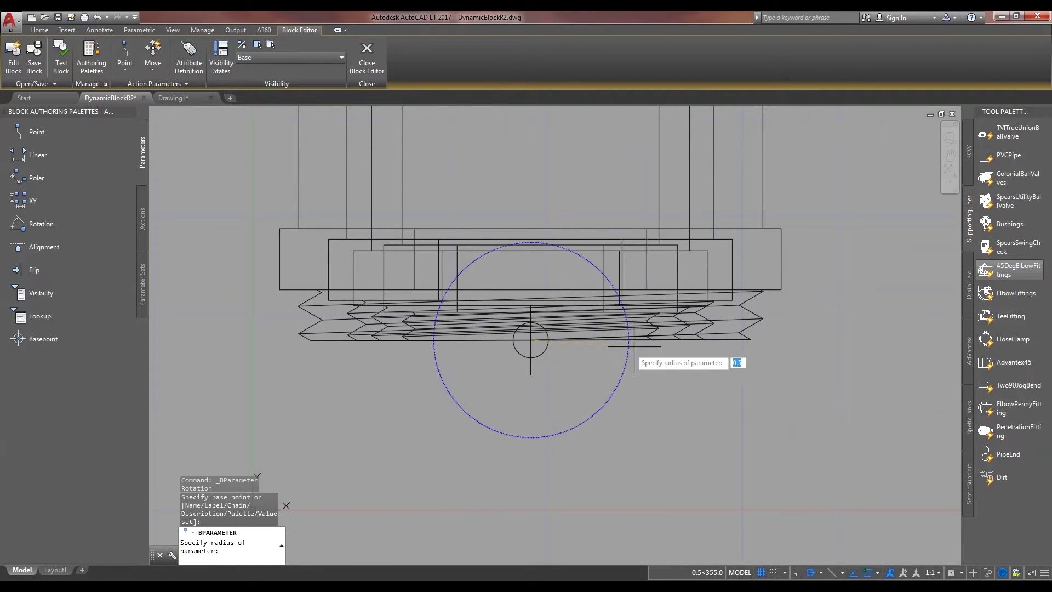
pyautogui.scroll(-3, 803, 347)
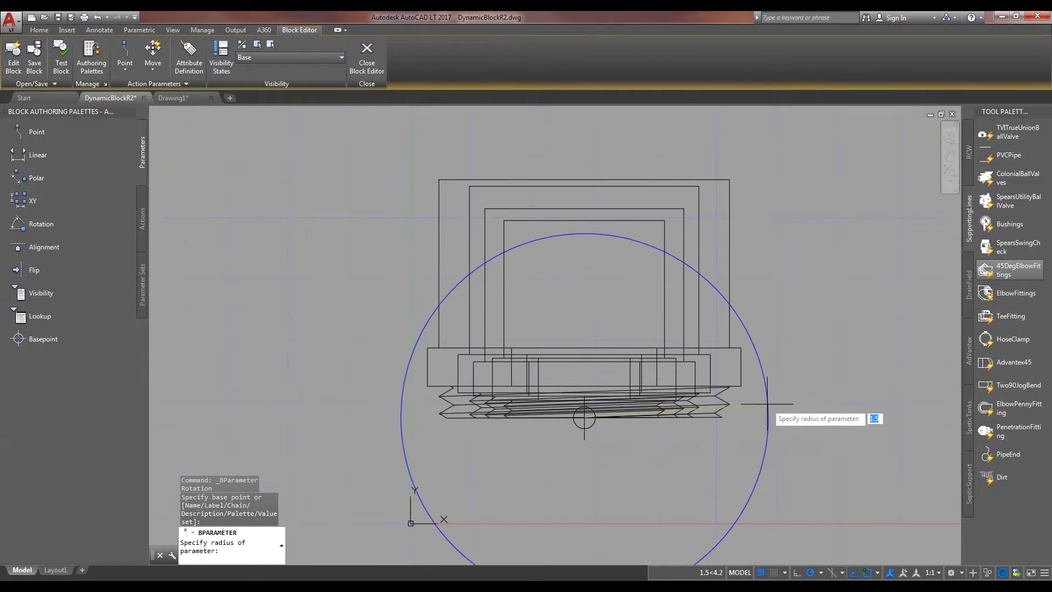
pyautogui.click(789, 418)
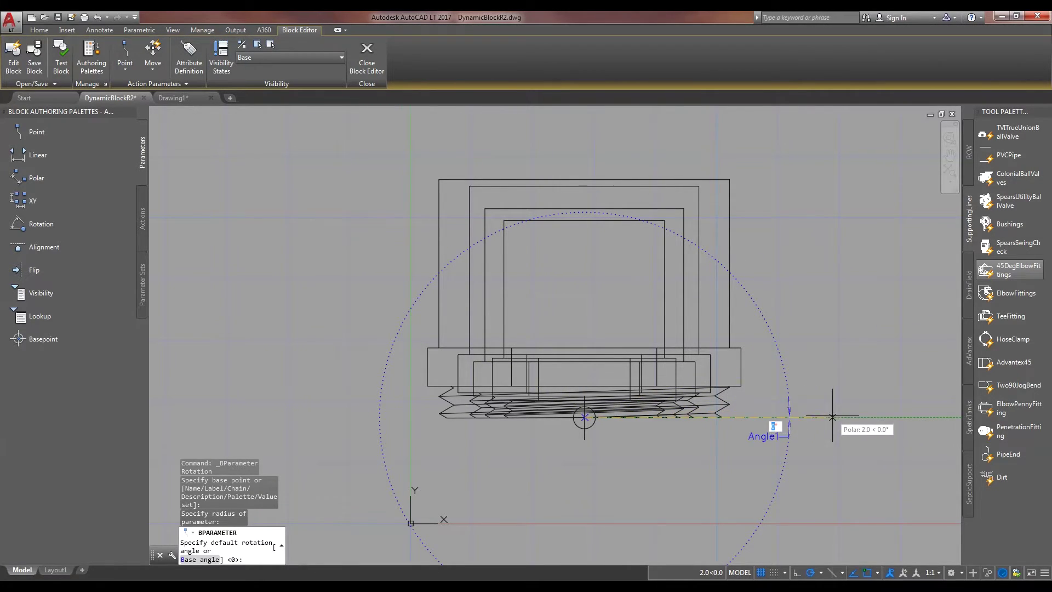
pyautogui.click(827, 418)
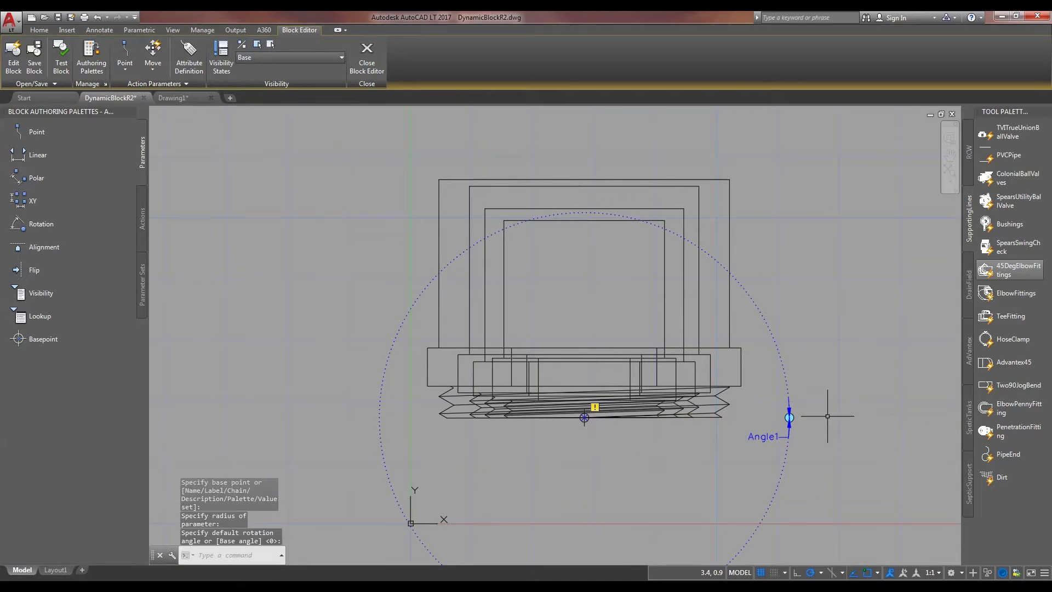
# Step: Display the available block actions, save the PVC_MA block definition and open it for testing
pyautogui.click(143, 213)
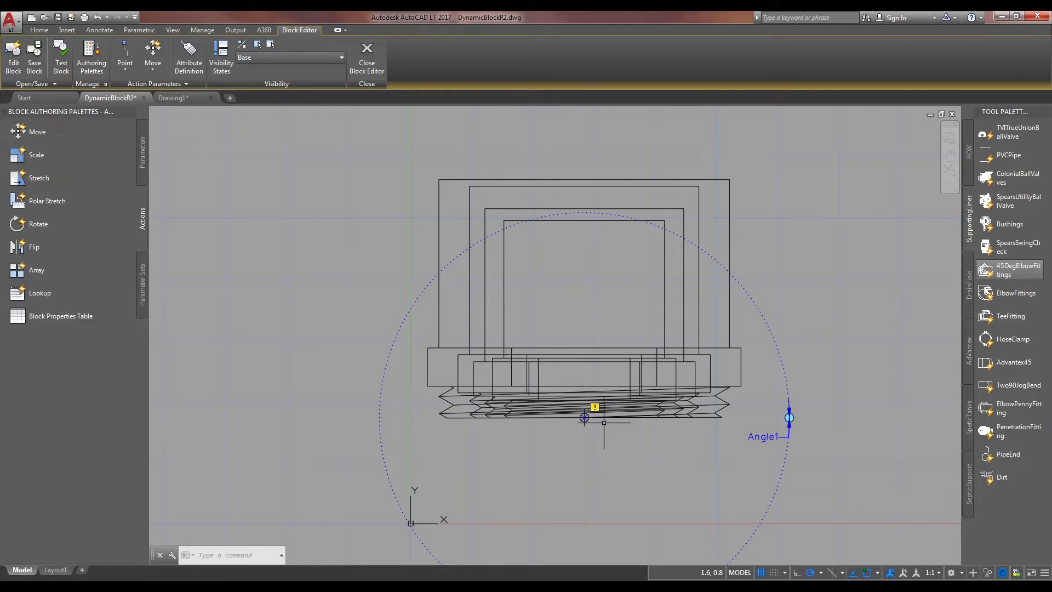
pyautogui.click(34, 52)
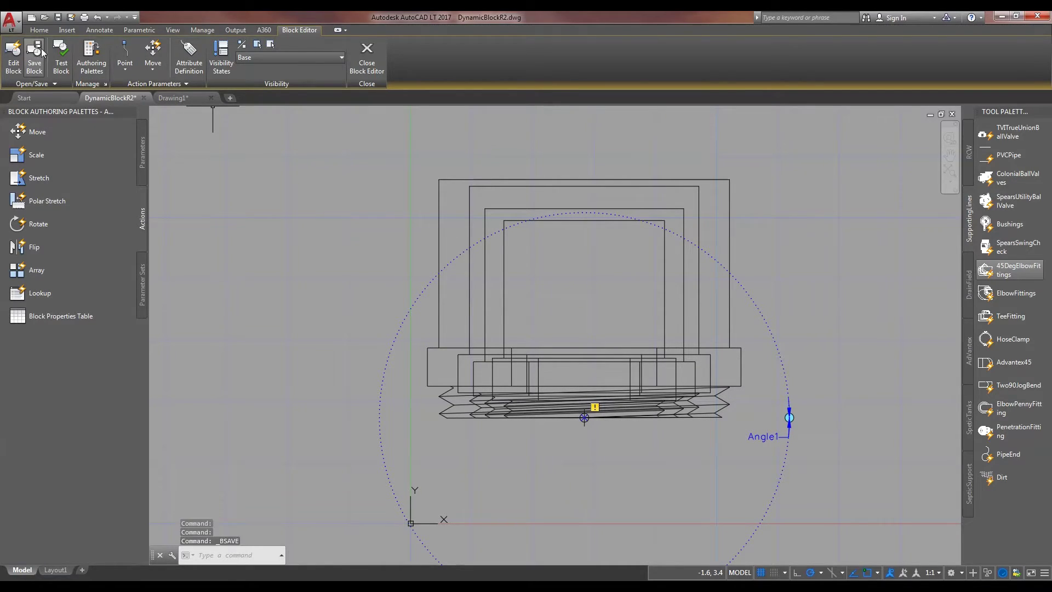
pyautogui.click(61, 51)
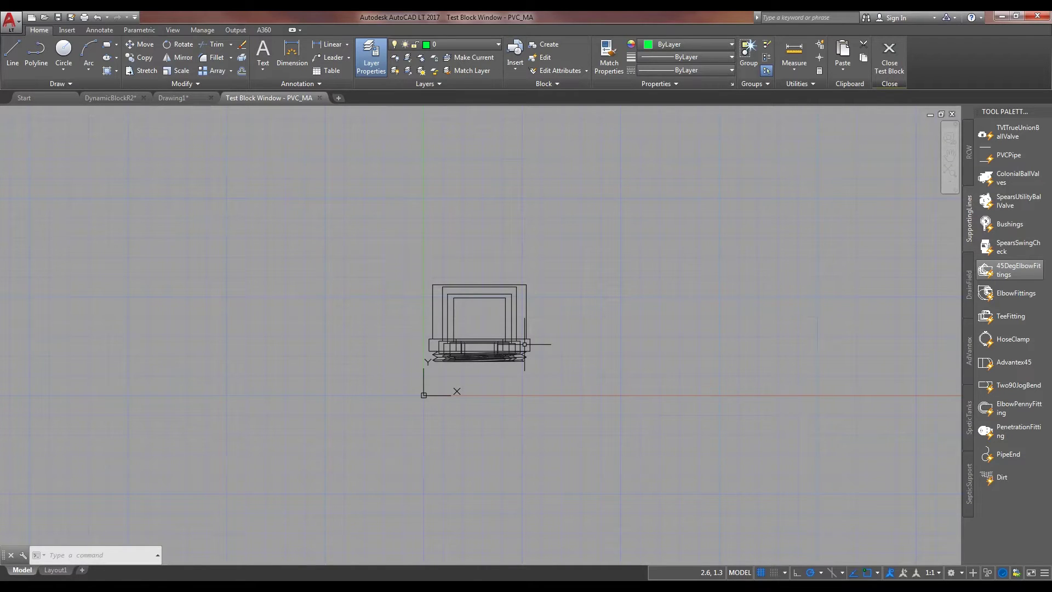
# Step: Select the test block and try its visibility states from its grip, ending on 1.25"PVC_MA
pyautogui.click(564, 323)
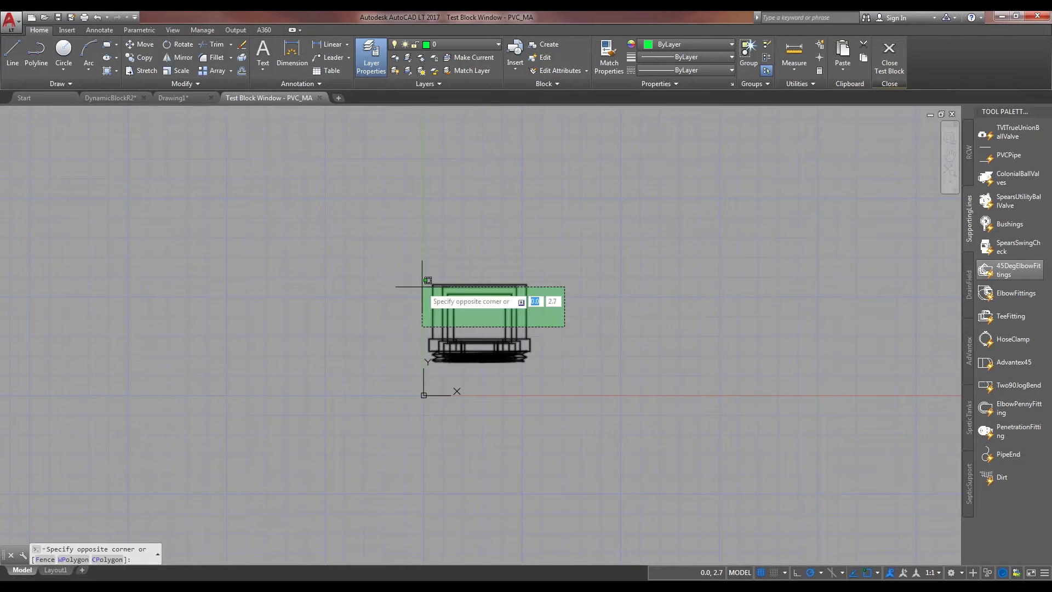
pyautogui.click(424, 281)
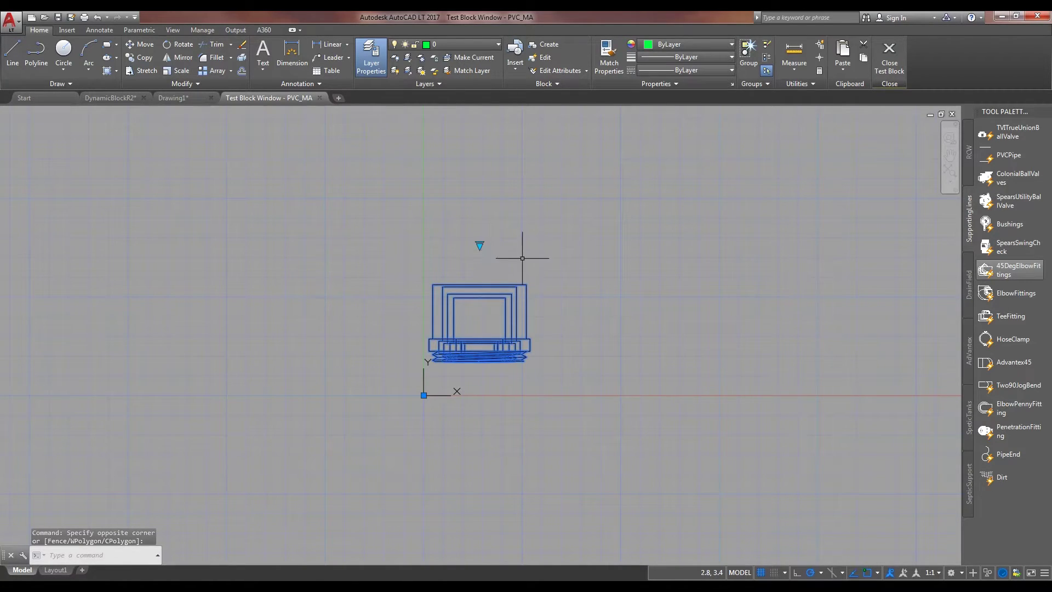
pyautogui.click(479, 245)
pyautogui.click(495, 266)
pyautogui.click(479, 244)
pyautogui.click(480, 245)
pyautogui.click(479, 244)
pyautogui.click(505, 276)
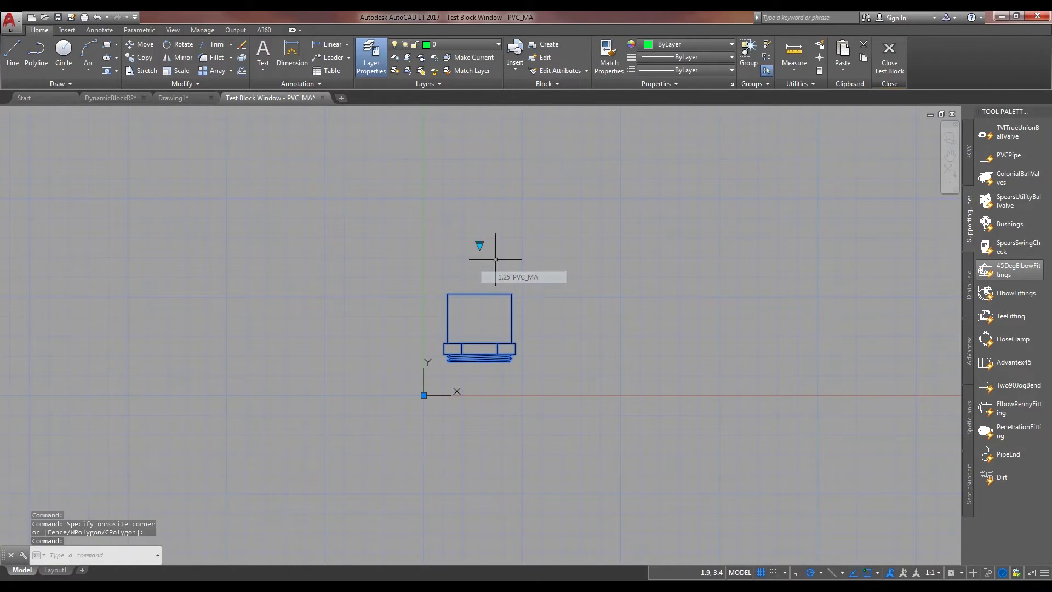
# Step: Switch the test block to the 1.5"PVC_MA visibility state and to 2"PVC_MA
pyautogui.click(479, 245)
pyautogui.click(504, 291)
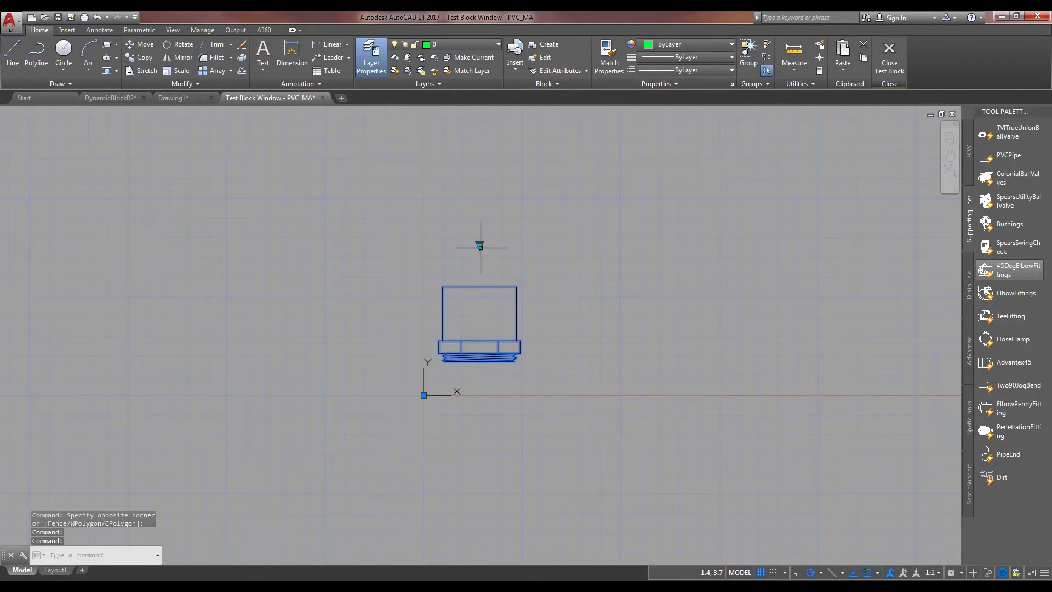
pyautogui.click(479, 245)
pyautogui.click(507, 304)
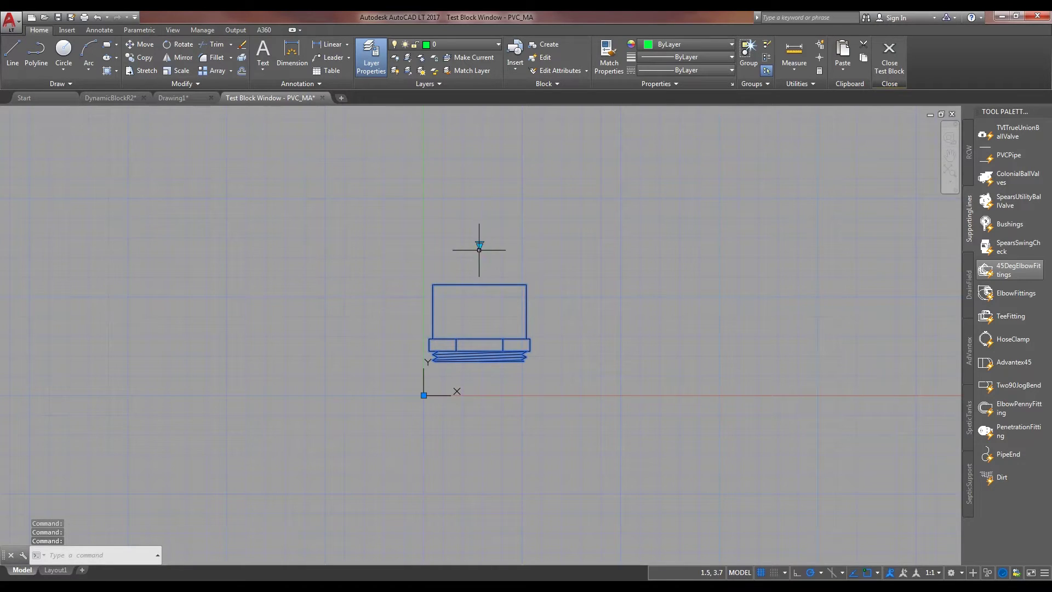
# Step: Close the test block window and Drawing1 without saving changes, and return to the block definition in DynamicBlockR2
pyautogui.click(323, 98)
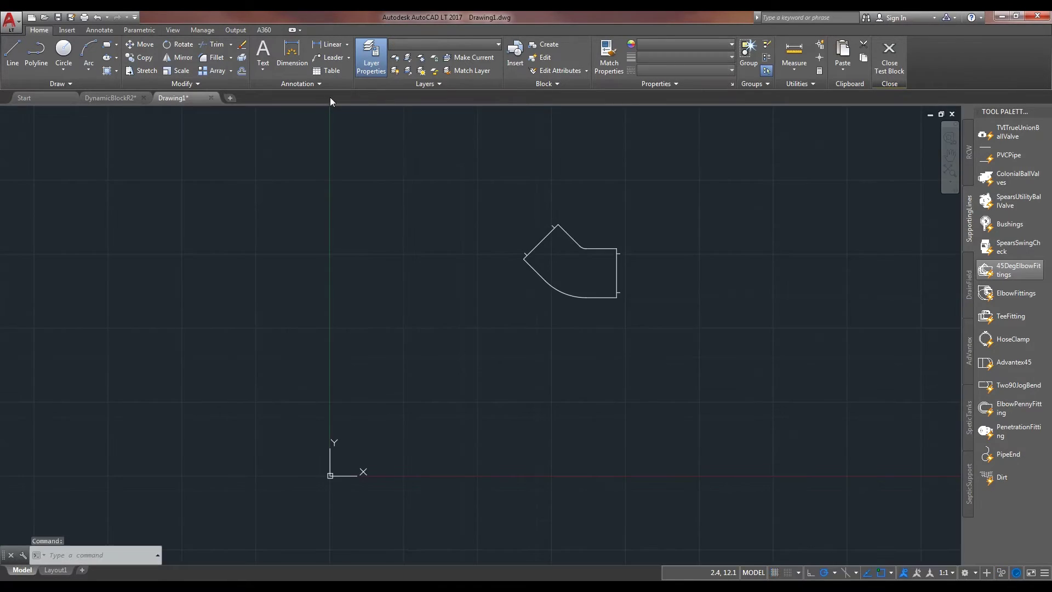
pyautogui.click(211, 98)
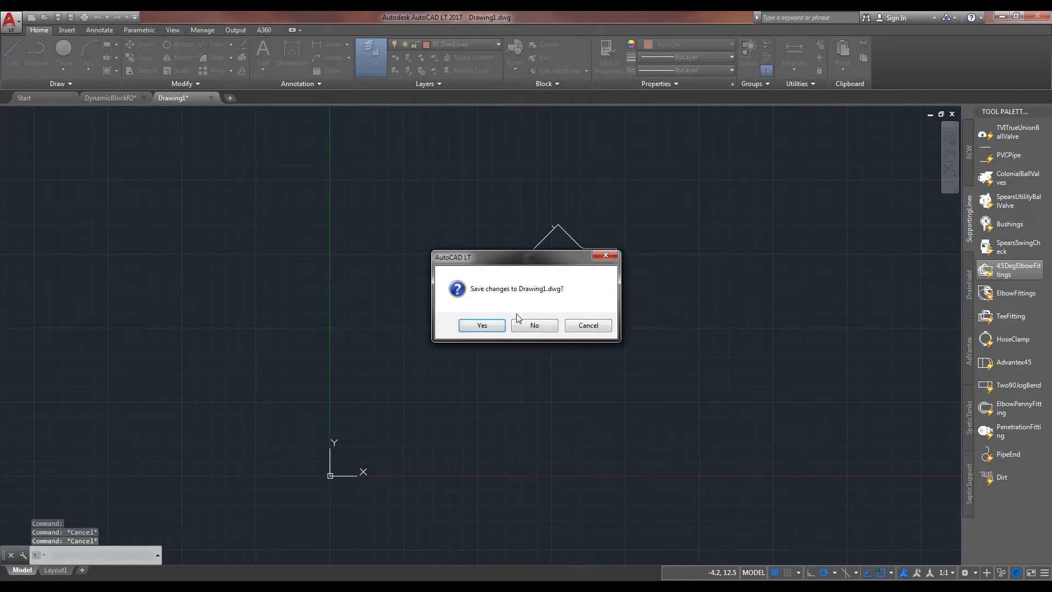
pyautogui.click(535, 324)
pyautogui.click(108, 98)
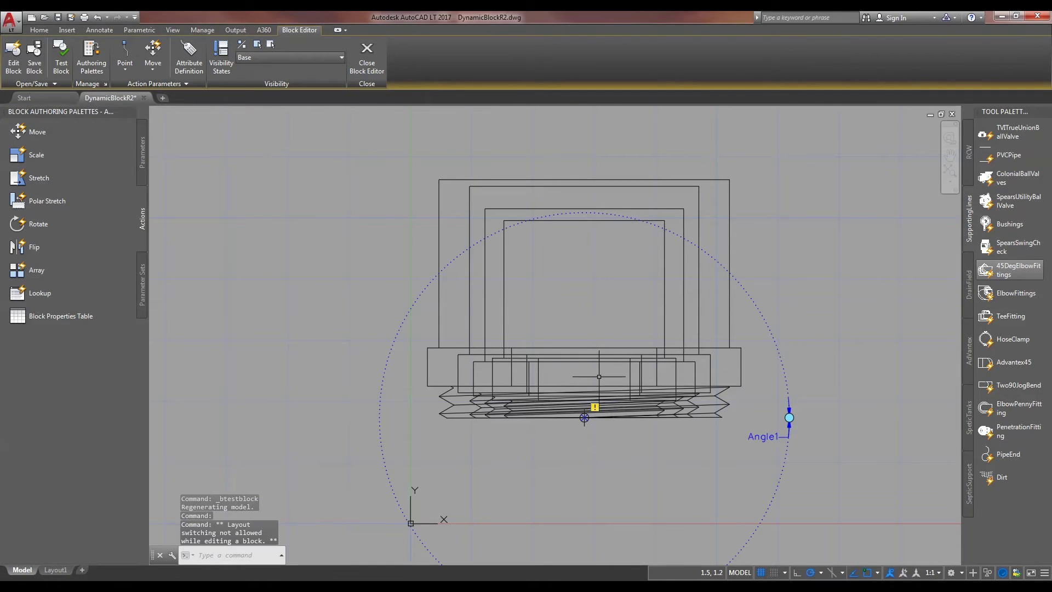
# Step: Add a Rotate action to the Angle1 rotation parameter, with all fittings and parameters in its selection set, dismissing the Google Drive notice
pyautogui.scroll(-2, 579, 350)
pyautogui.moveTo(580, 350); pyautogui.dragTo(532, 269, button='middle')
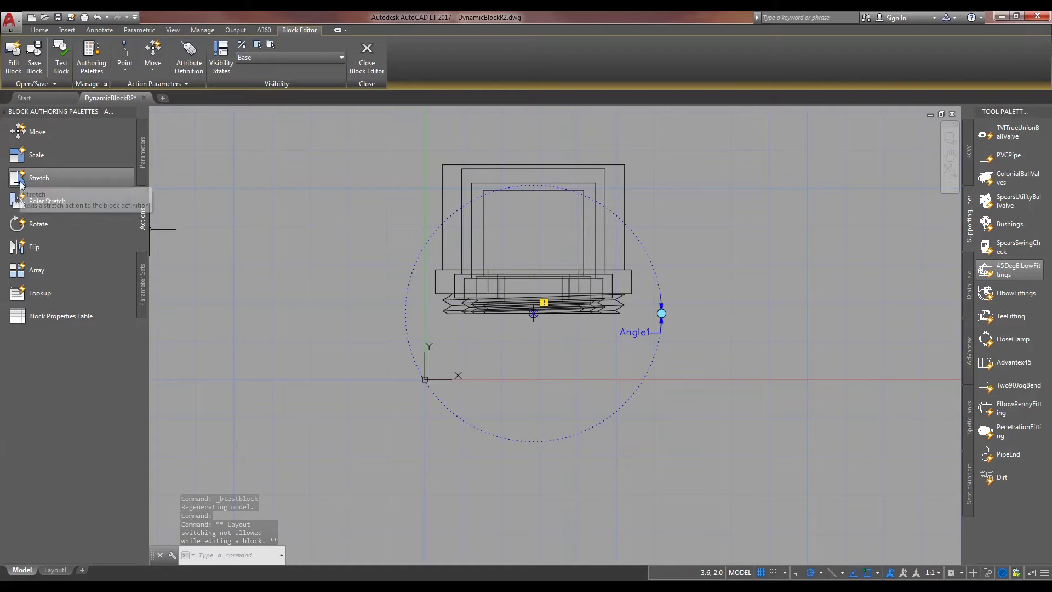
pyautogui.click(33, 225)
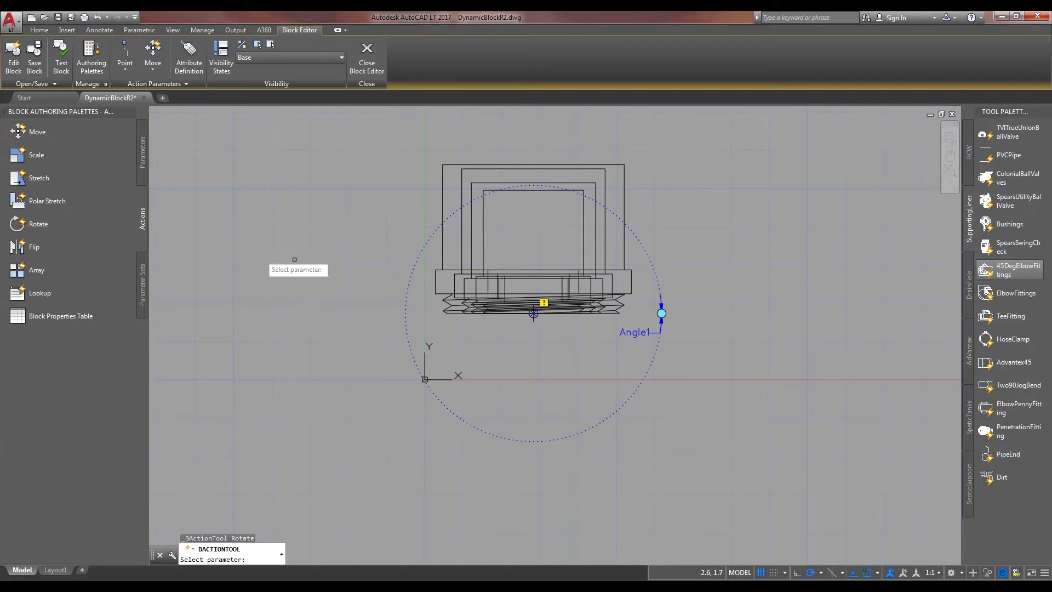
pyautogui.click(656, 282)
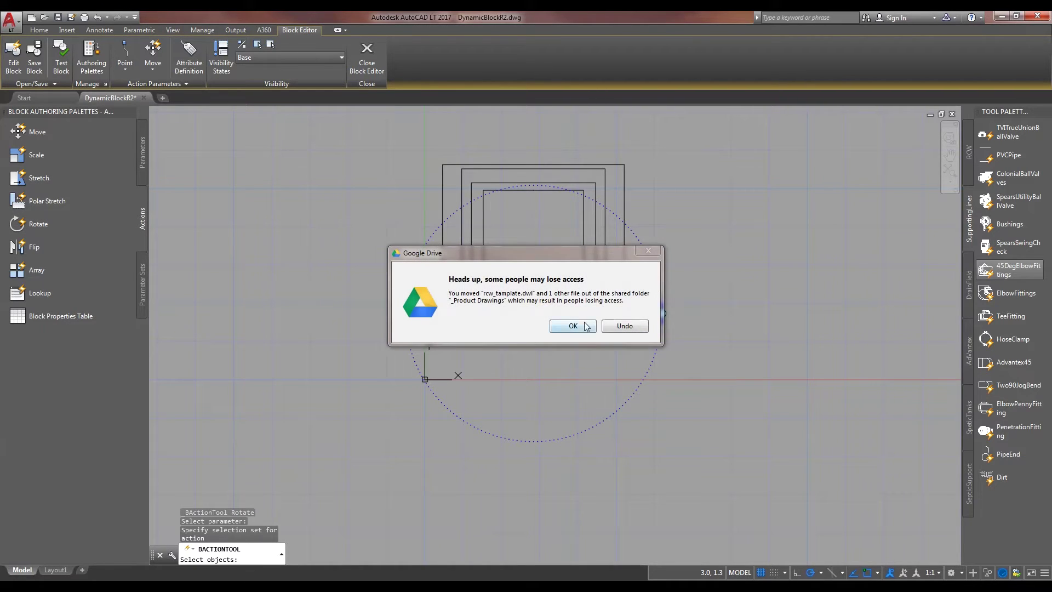
pyautogui.click(573, 326)
pyautogui.click(657, 276)
pyautogui.moveTo(695, 254); pyautogui.dragTo(705, 340, button='middle')
pyautogui.click(773, 465)
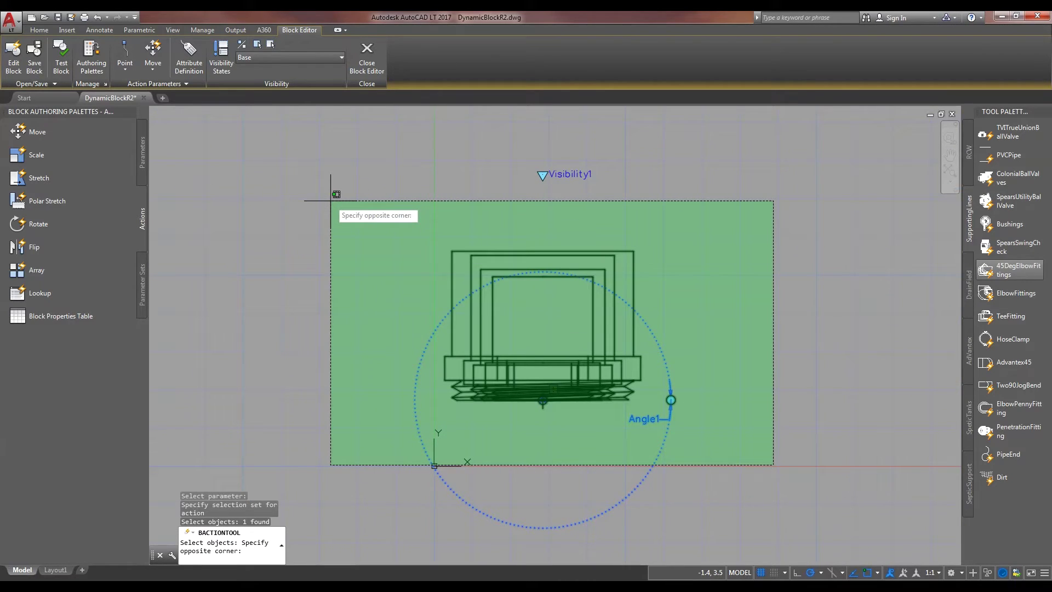
pyautogui.click(318, 160)
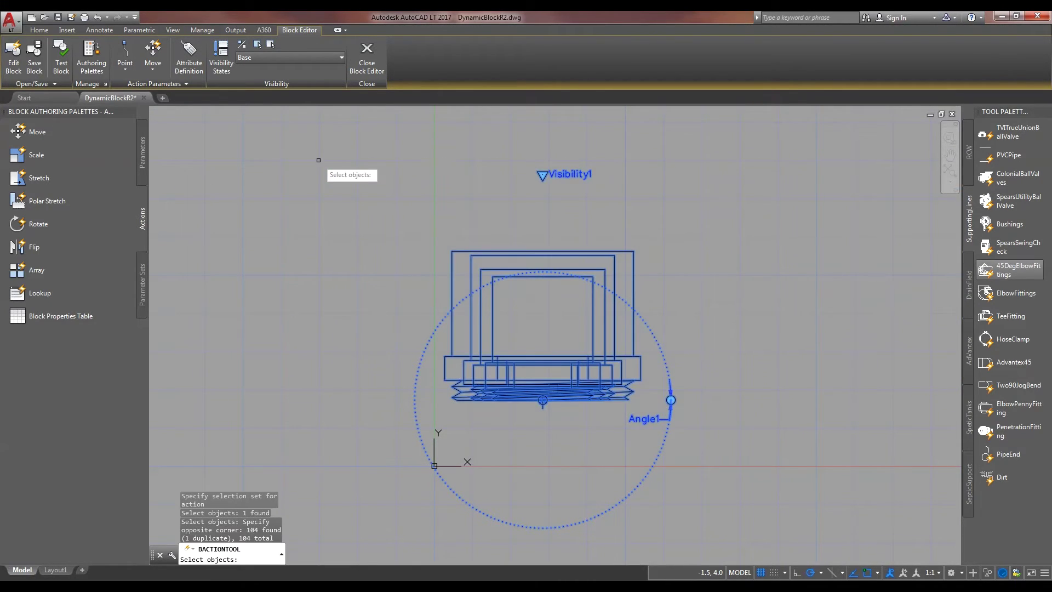
pyautogui.press('Return')
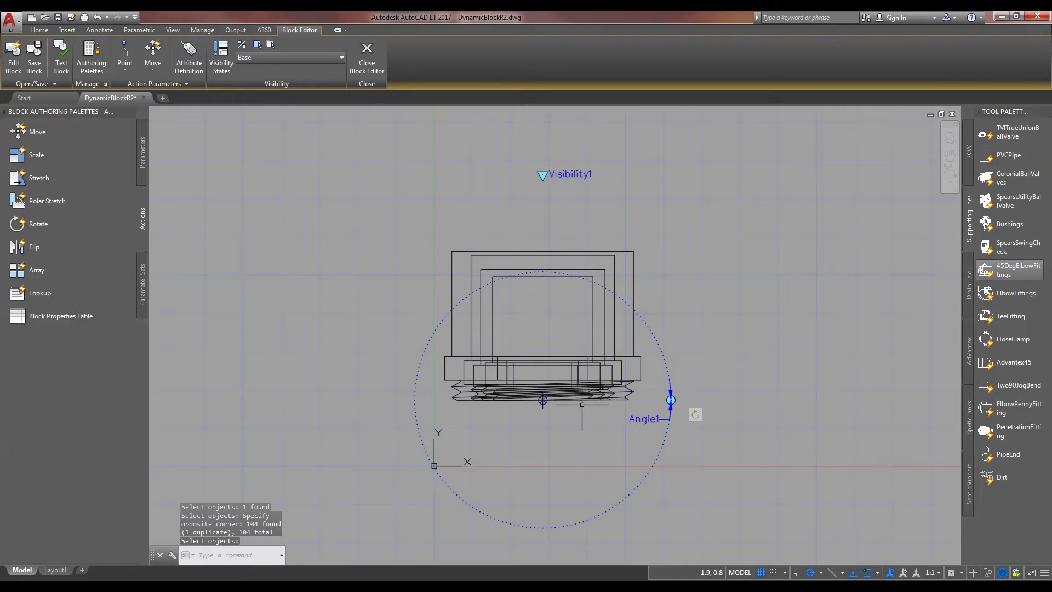
# Step: Make the 1"PVC_MA visibility state current and make the Angle1 rotation parameter visible in it
pyautogui.click(255, 58)
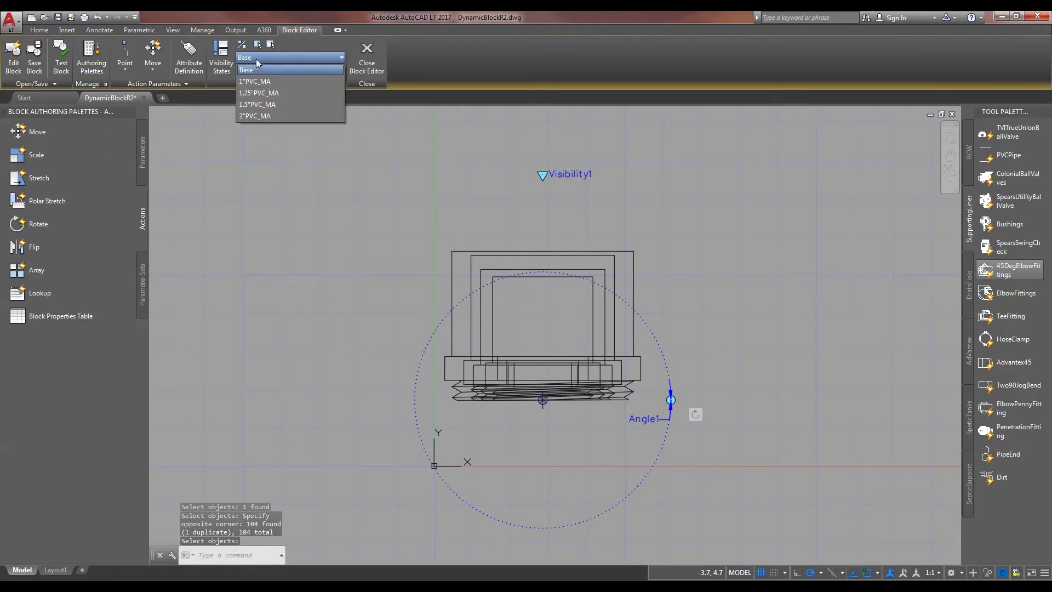
pyautogui.click(260, 81)
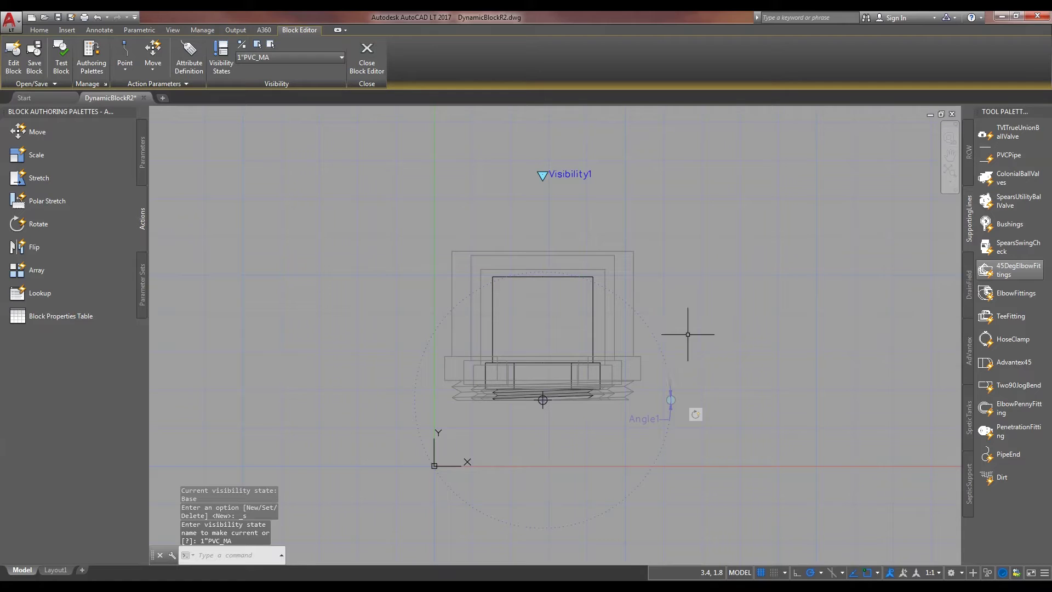
pyautogui.click(681, 365)
pyautogui.click(663, 365)
pyautogui.click(730, 436)
pyautogui.click(658, 384)
pyautogui.click(257, 46)
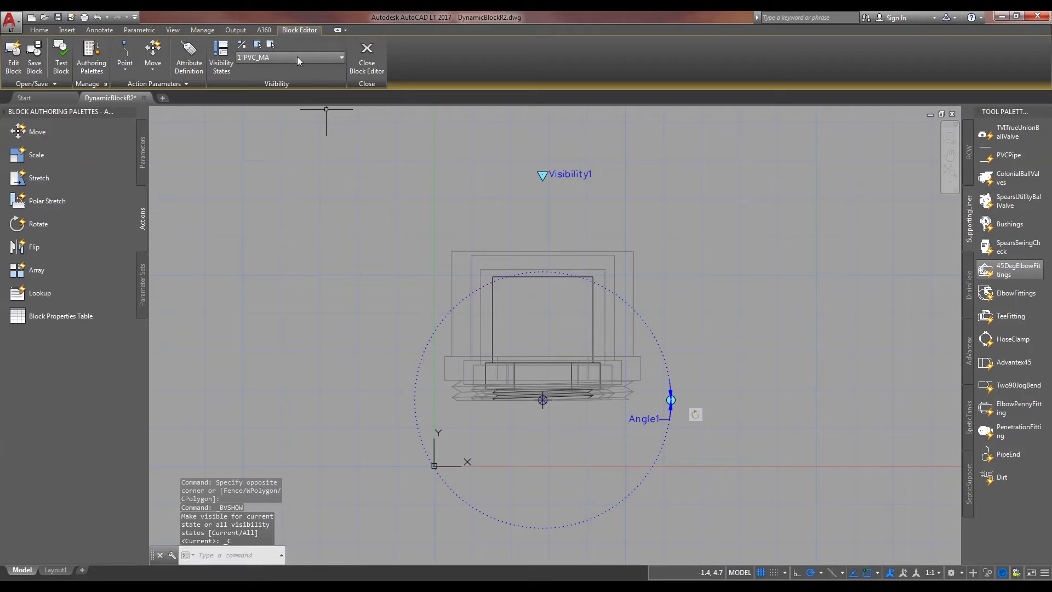
# Step: Make the 1.25"PVC_MA visibility state current and make the Angle1 rotation parameter visible in it
pyautogui.click(290, 60)
pyautogui.click(282, 90)
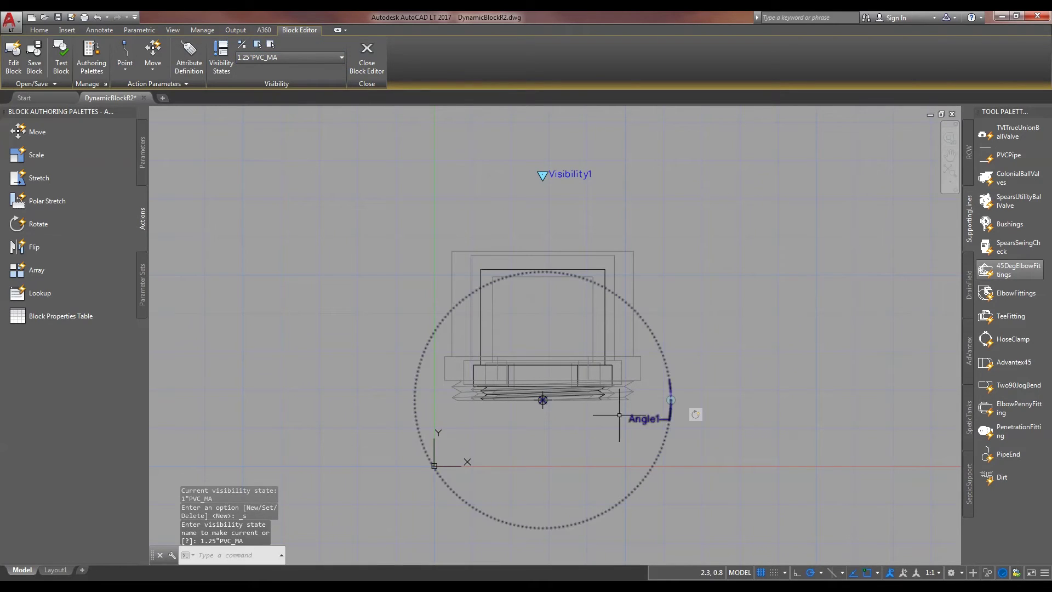
pyautogui.click(761, 457)
pyautogui.click(673, 392)
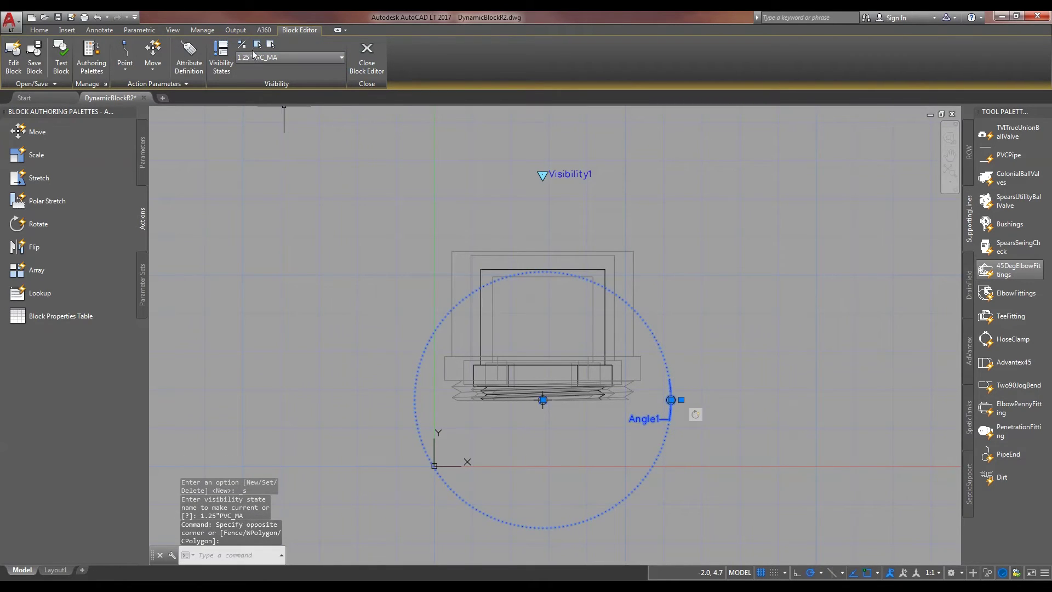
pyautogui.click(257, 46)
# Step: Make the 1.5"PVC_MA visibility state current and make the Angle1 rotation parameter visible in it
pyautogui.click(285, 57)
pyautogui.click(262, 104)
pyautogui.click(737, 447)
pyautogui.click(671, 399)
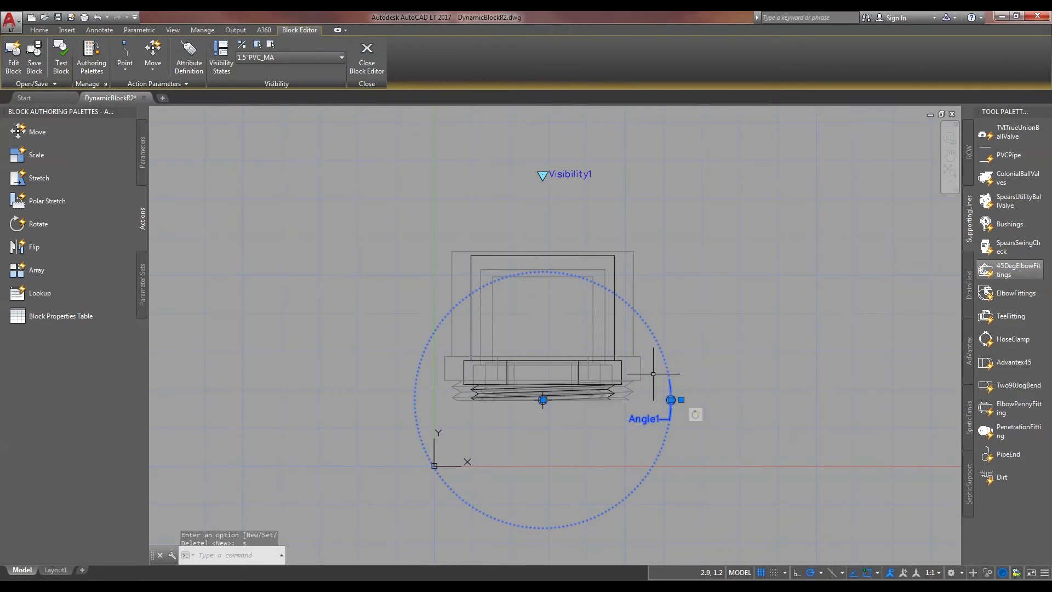
pyautogui.click(260, 43)
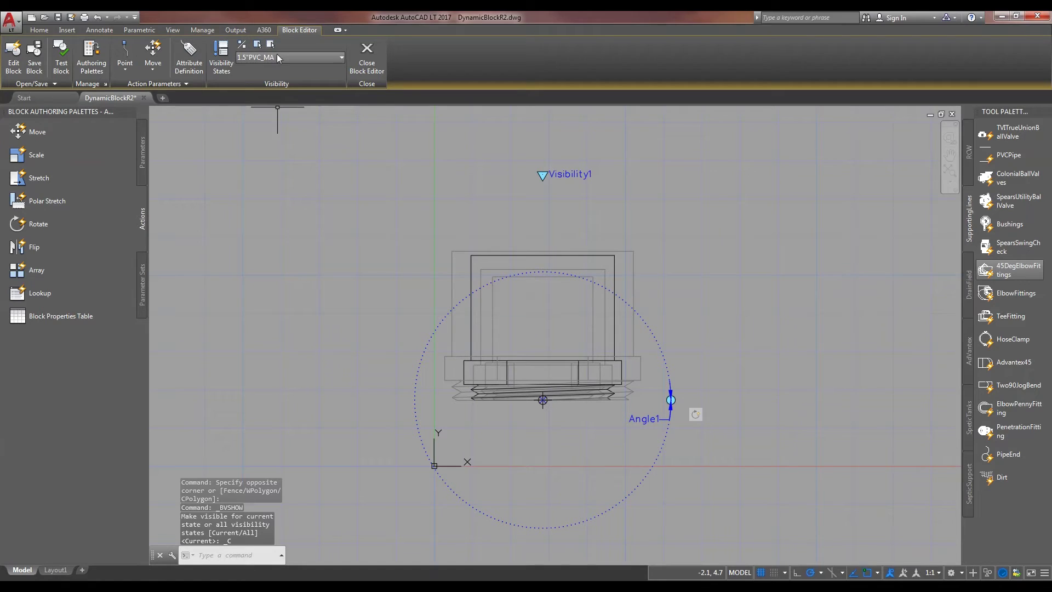
# Step: Make the 2"PVC_MA visibility state current and make the Angle1 rotation parameter visible in it
pyautogui.click(277, 54)
pyautogui.click(263, 116)
pyautogui.click(721, 435)
pyautogui.click(670, 388)
pyautogui.click(257, 47)
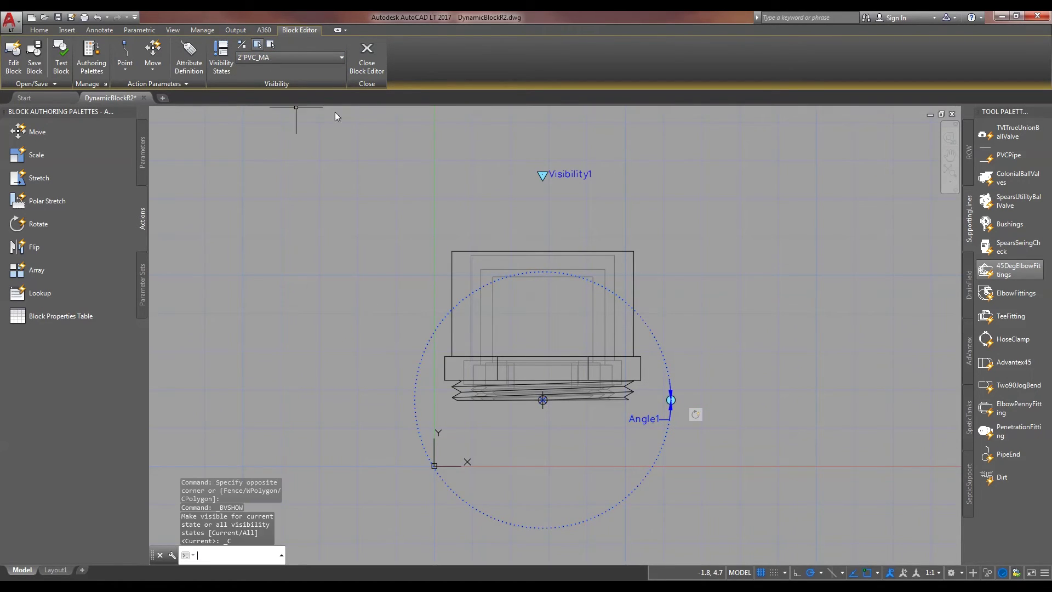
# Step: Save the PVC_MA block definition and test its rotation in a test window by turning the block a quarter turn counterclockwise
pyautogui.click(34, 53)
pyautogui.click(60, 55)
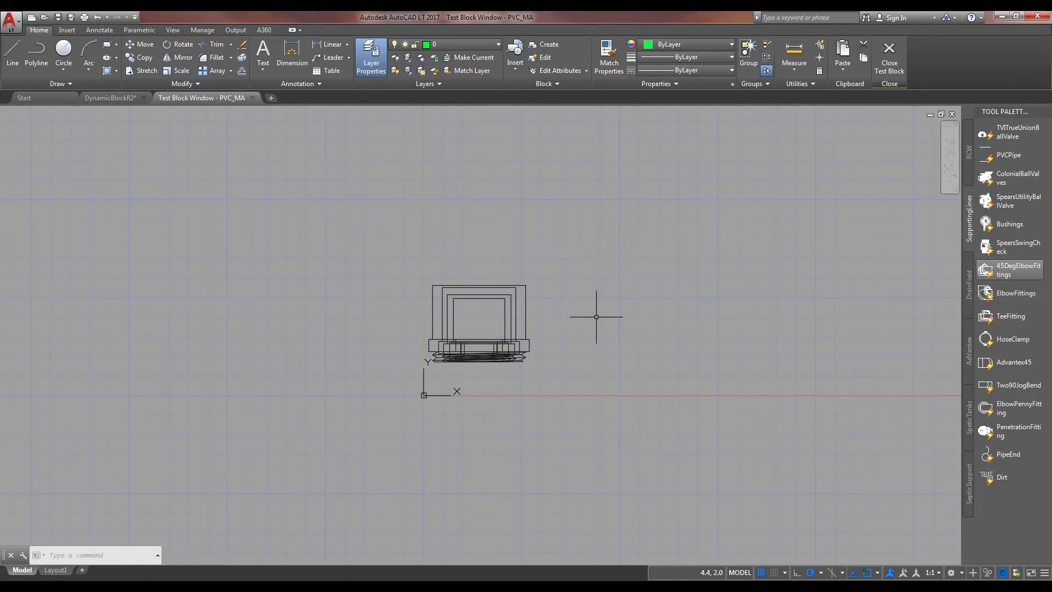
pyautogui.click(467, 290)
pyautogui.click(499, 284)
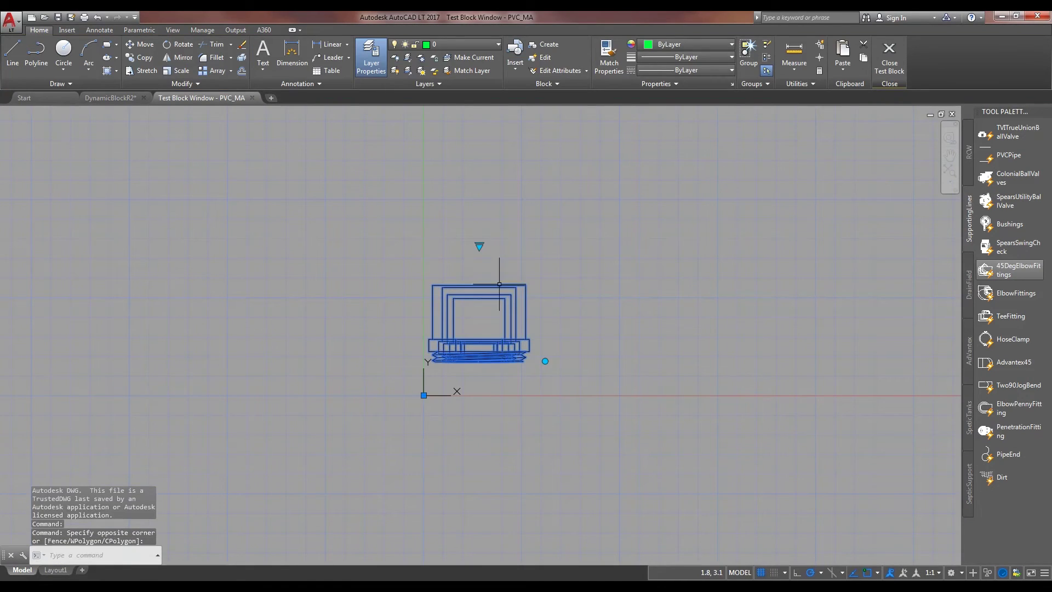
pyautogui.click(545, 361)
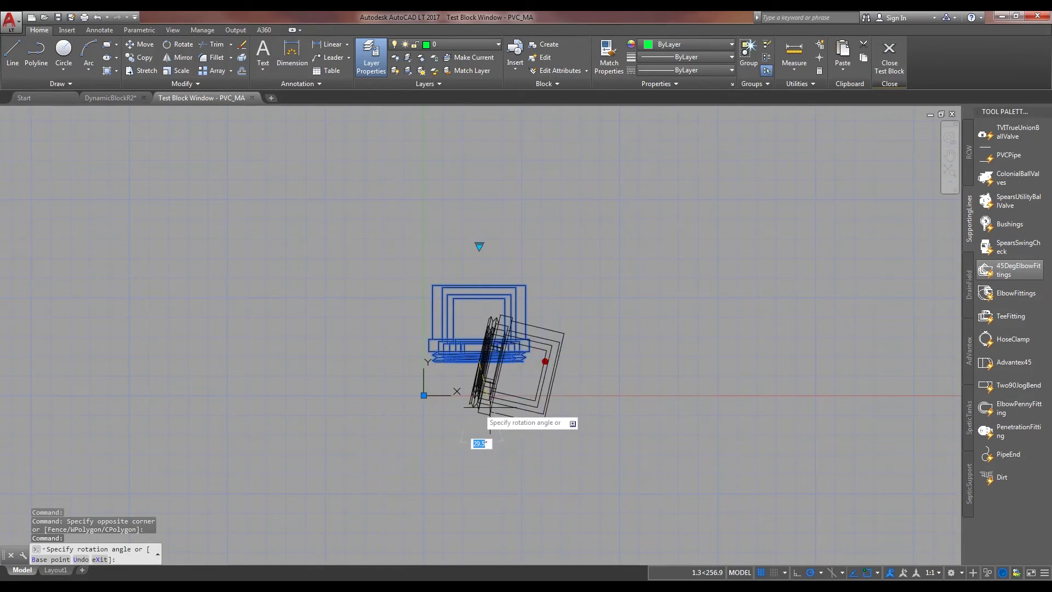
pyautogui.click(482, 145)
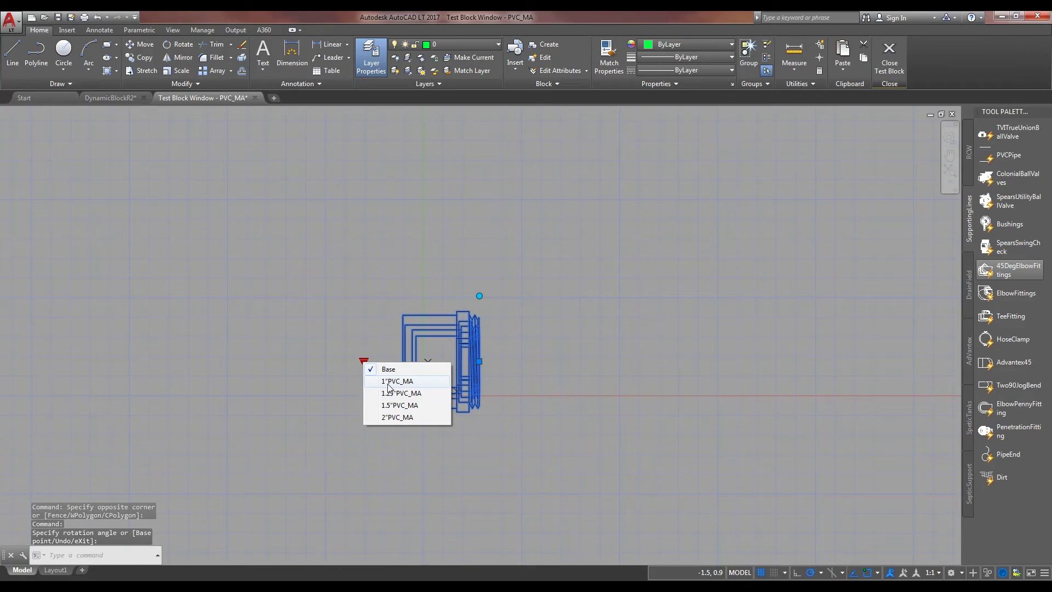
# Step: Try the 1", 1.25", 1.5" and 2" PVC_MA visibility states on the rotated test block and rotate it back upright
pyautogui.click(394, 381)
pyautogui.click(364, 362)
pyautogui.click(385, 393)
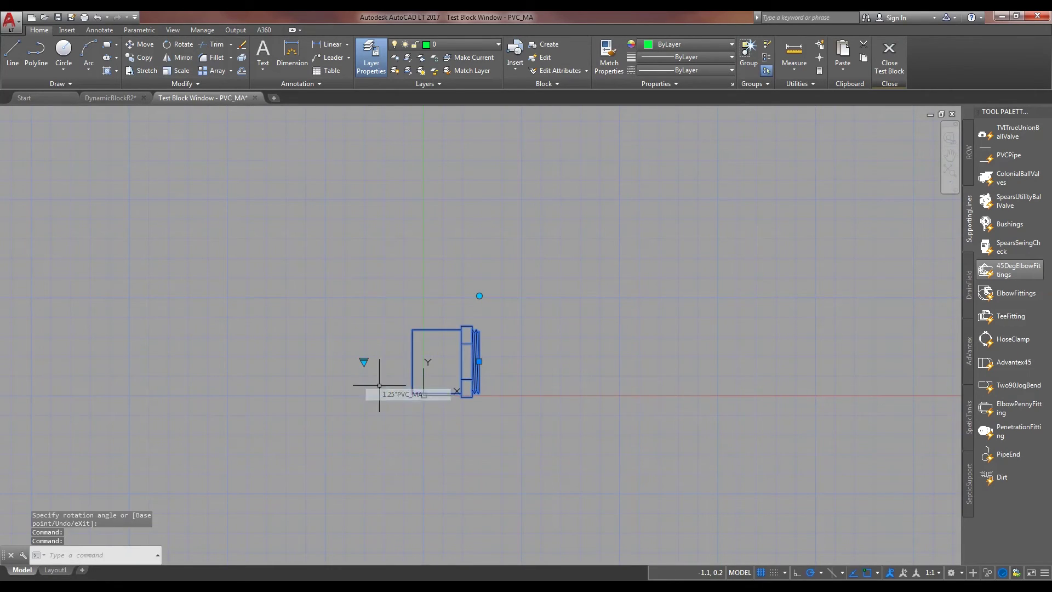
pyautogui.click(363, 361)
pyautogui.click(383, 405)
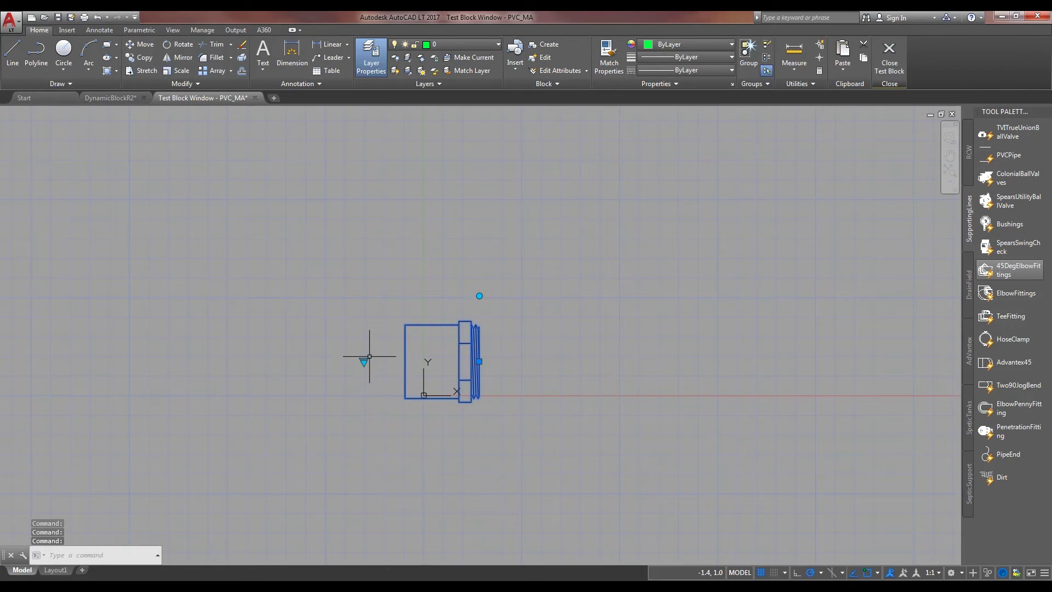
pyautogui.click(363, 362)
pyautogui.click(396, 419)
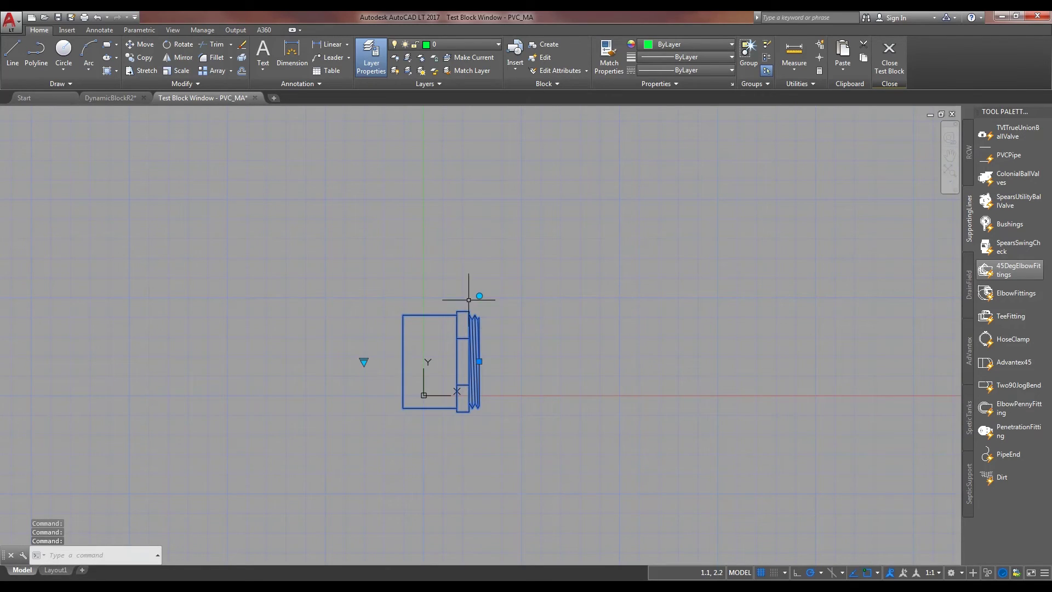
pyautogui.click(479, 295)
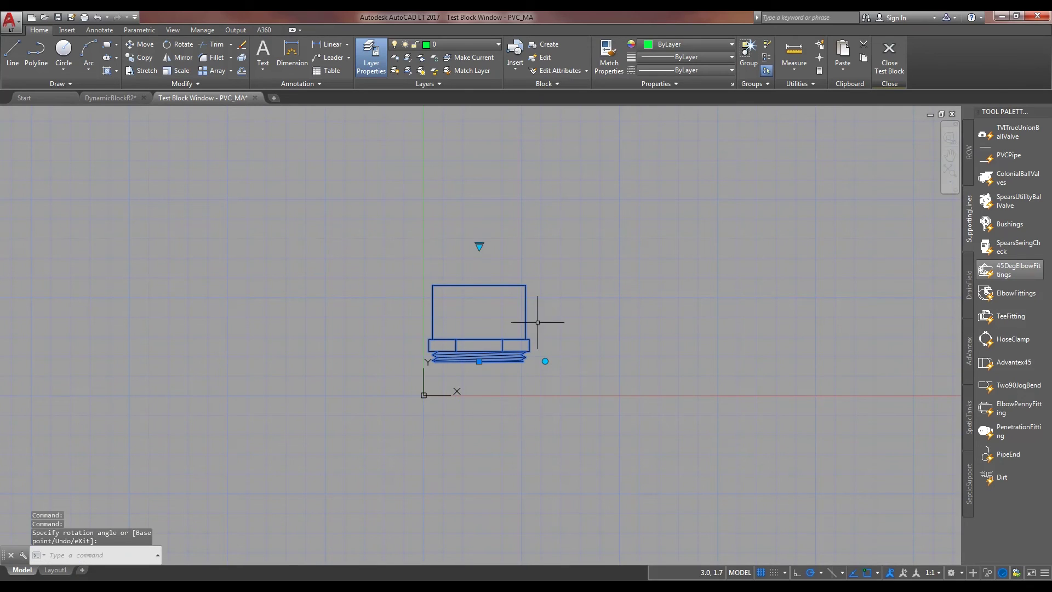
# Step: Close the test block window and save the PVC_MA block definition again
pyautogui.click(255, 98)
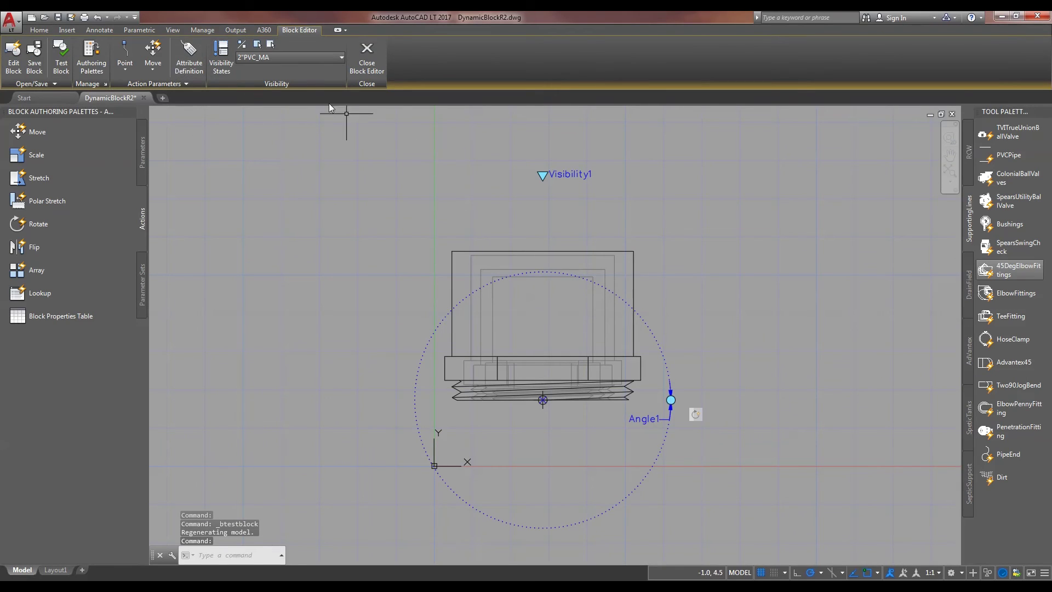
pyautogui.click(31, 48)
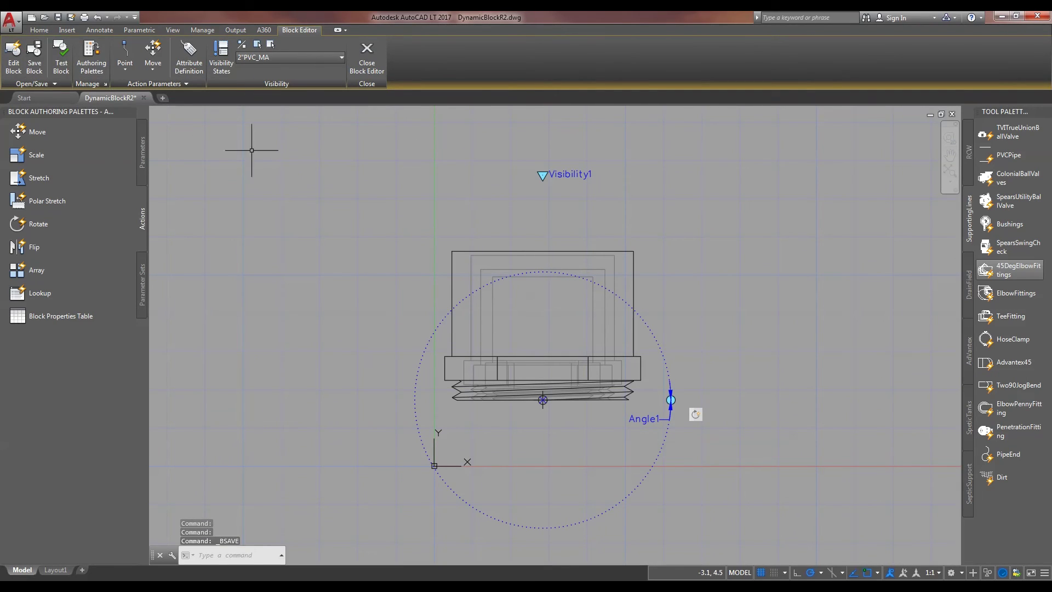